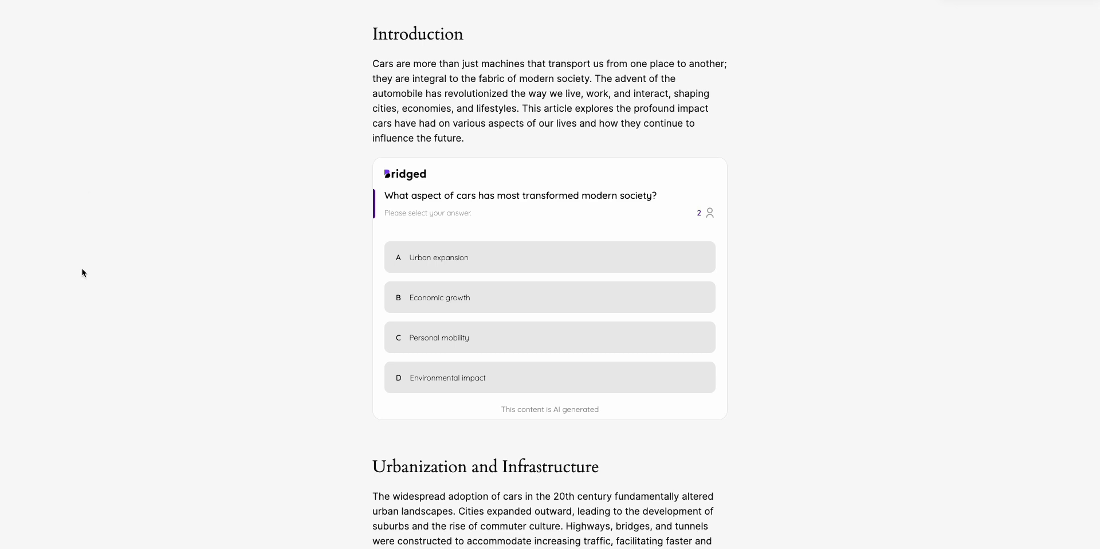
Answer the article's poll about how cars transformed society with "Economic growth".
{"action": "left_click", "coordinate": [481, 302]}
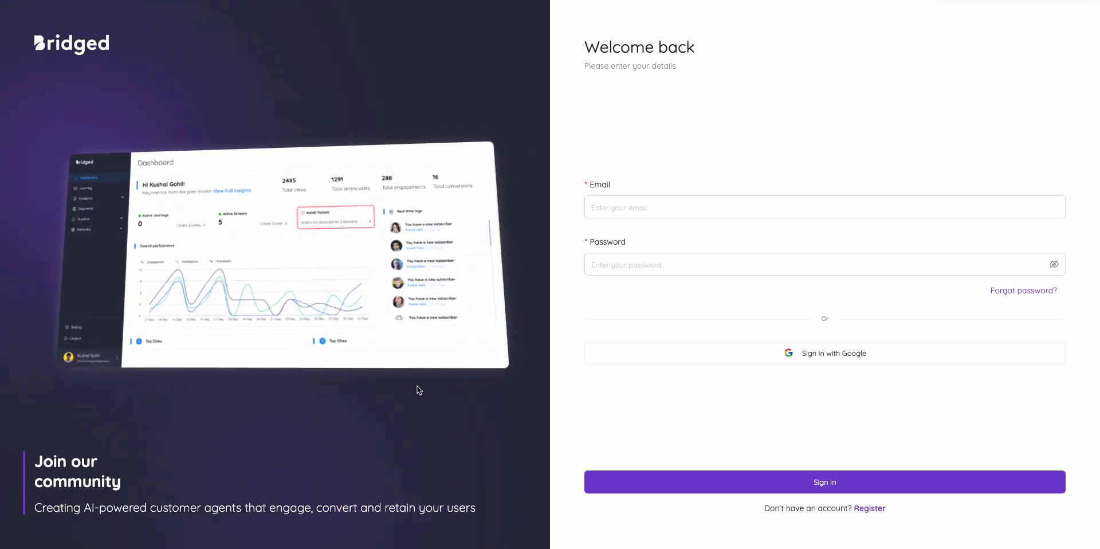
Sign in to Bridged with the account email and password and dismiss the password change notice.
{"action": "left_click", "coordinate": [621, 212]}
{"action": "left_click", "coordinate": [659, 247]}
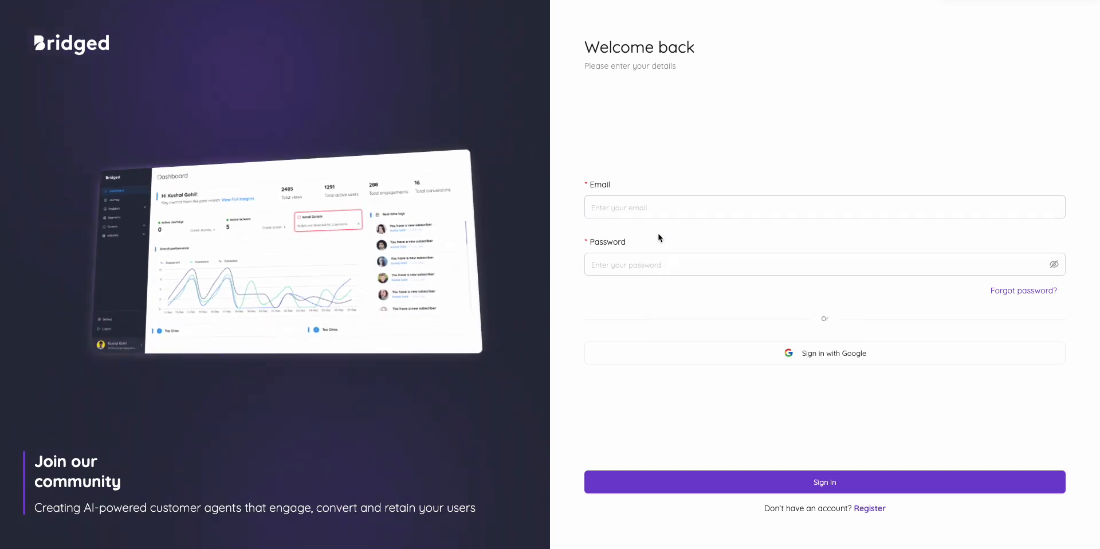
{"action": "left_click", "coordinate": [658, 232]}
{"action": "left_click", "coordinate": [663, 481]}
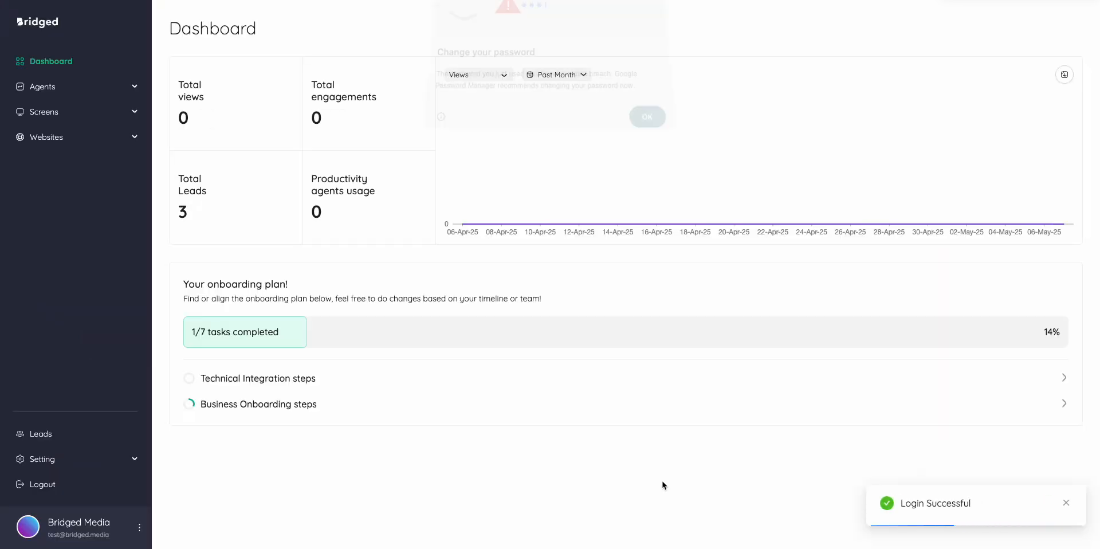
{"action": "left_click", "coordinate": [647, 126]}
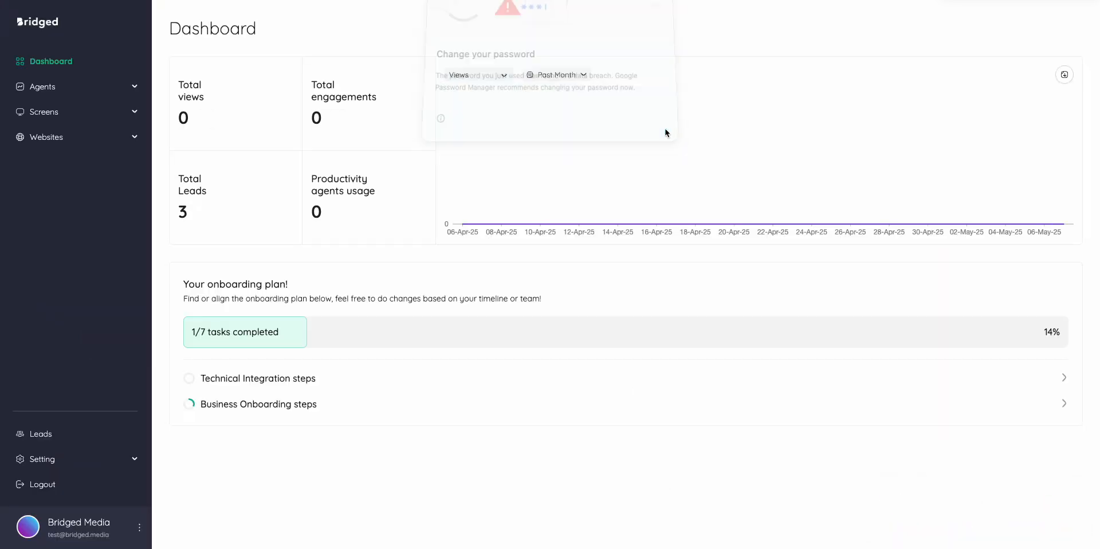
Review the Insert Script task in the Technical Integration steps, including its description and attached installation guide, and return to the dashboard.
{"action": "left_click", "coordinate": [298, 386]}
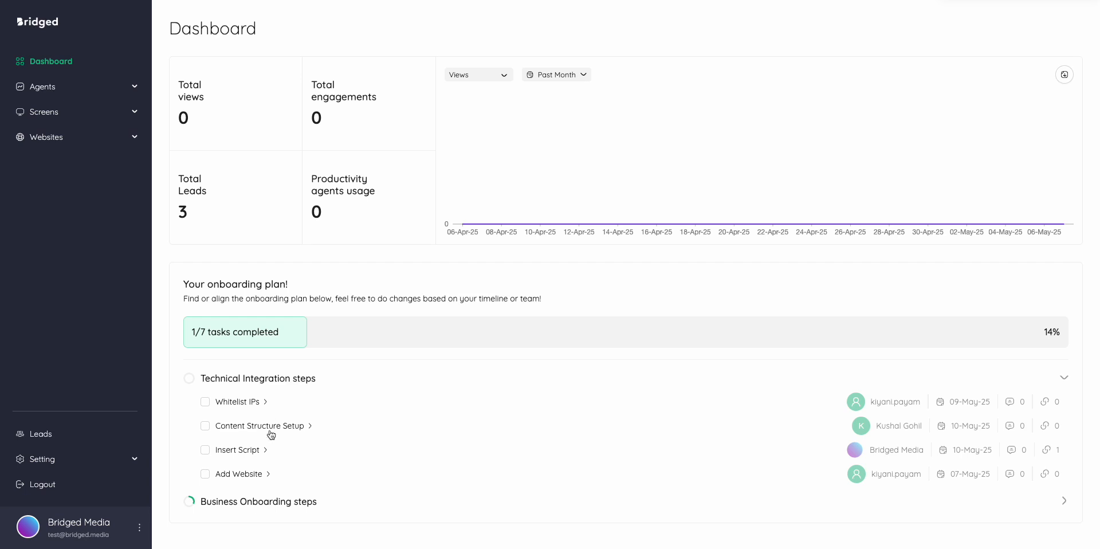
{"action": "left_click_drag", "start_coordinate": [215, 454], "coordinate": [261, 455]}
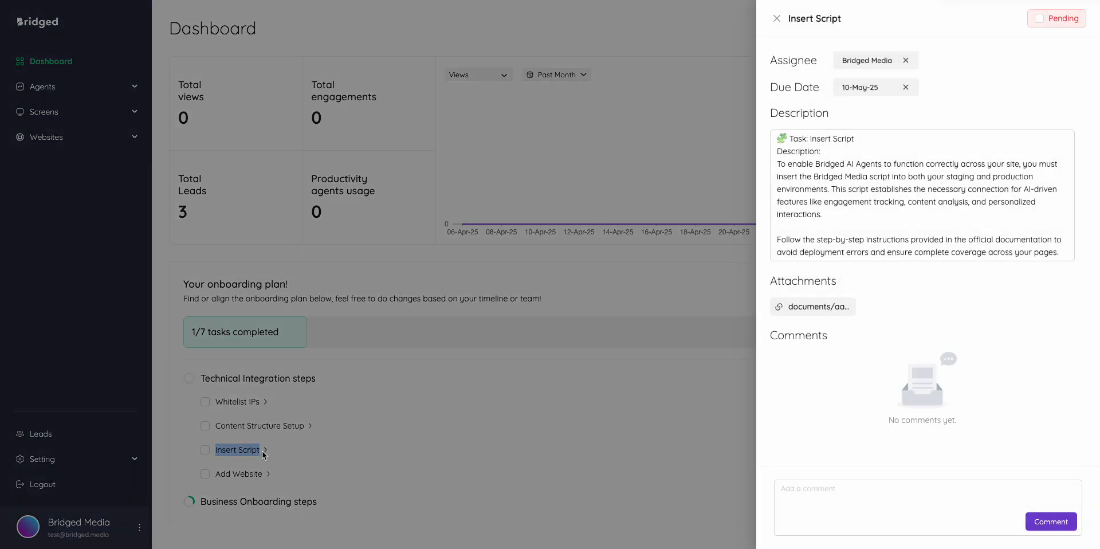
{"action": "left_click_drag", "start_coordinate": [777, 138], "coordinate": [893, 302]}
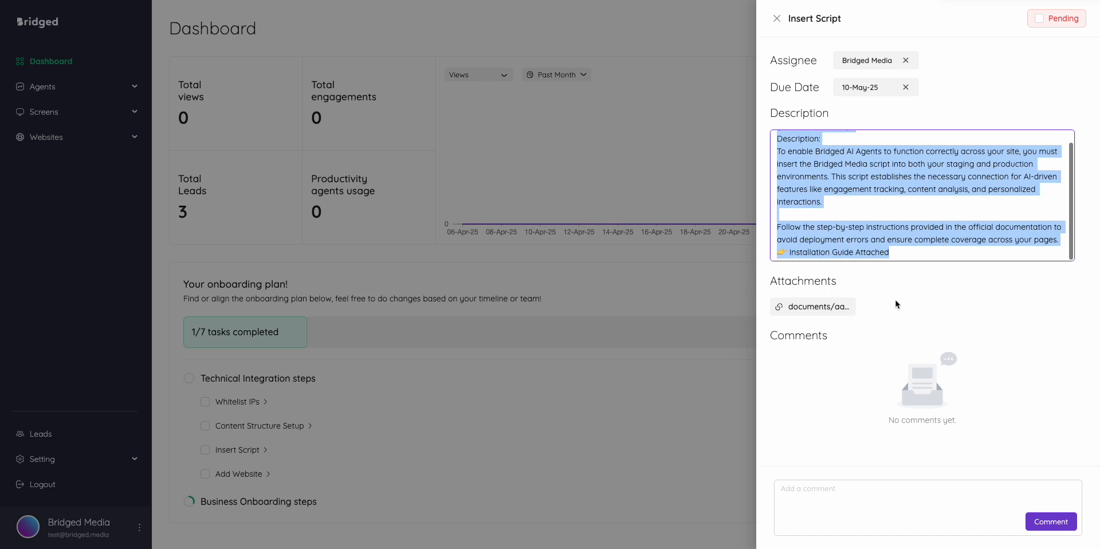
{"action": "left_click", "coordinate": [841, 316]}
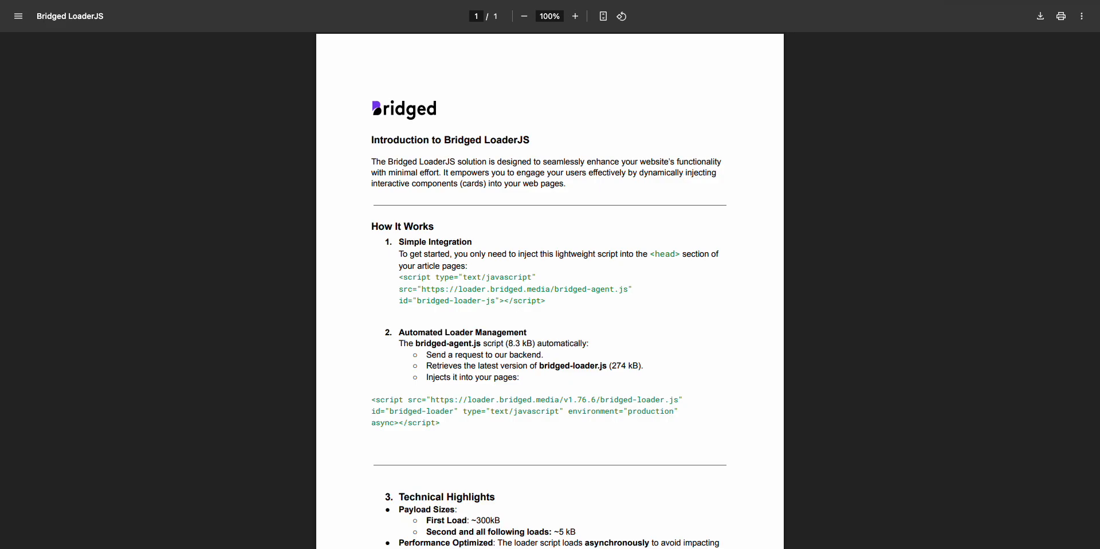
{"action": "scroll", "coordinate": [430, 246], "scroll_direction": "down", "scroll_amount": 2}
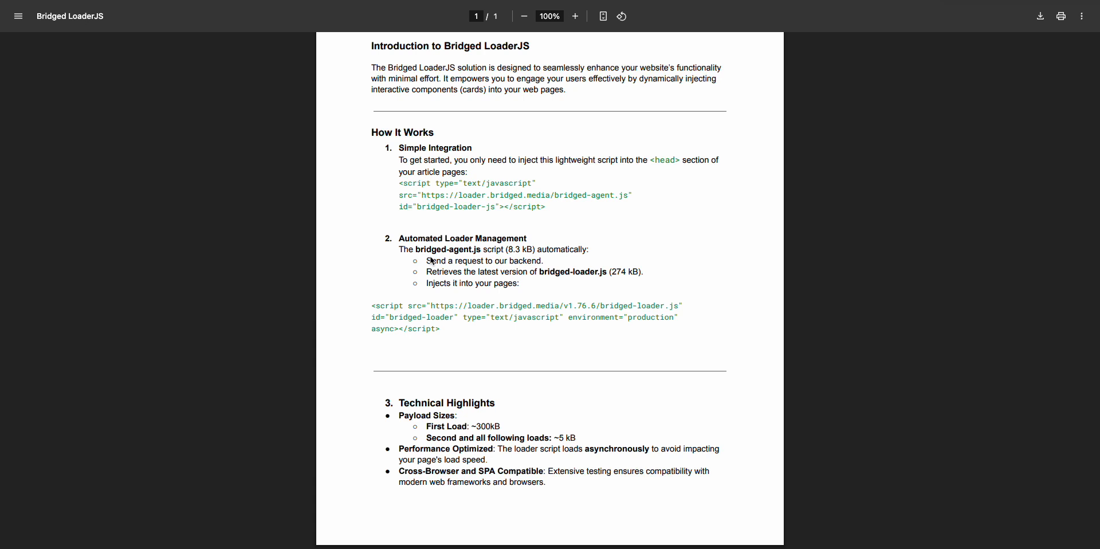
{"action": "left_click", "coordinate": [166, 1]}
{"action": "left_click", "coordinate": [255, 172]}
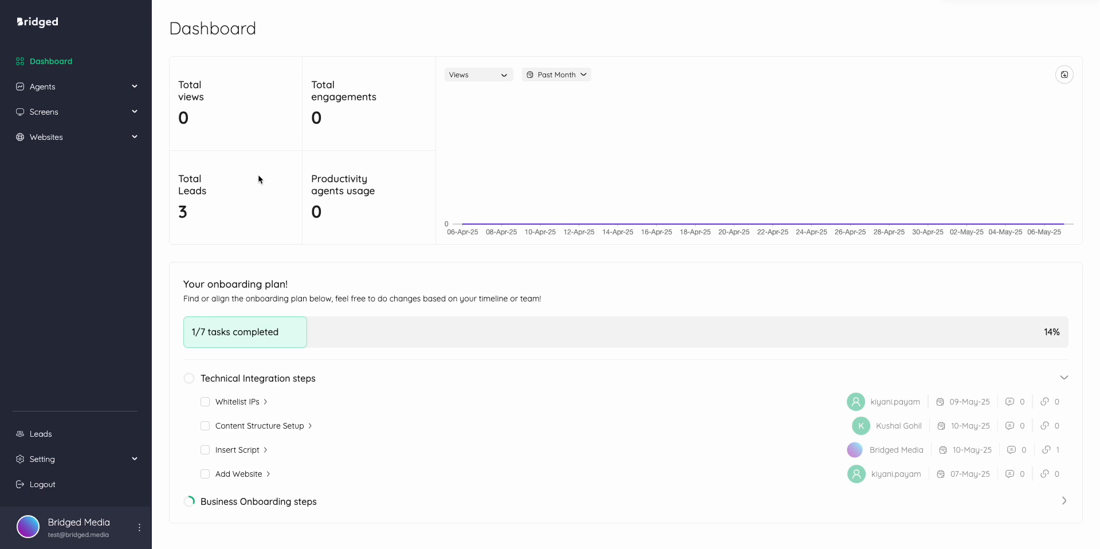
Open the agents dashboard and look over its agent filter and search field.
{"action": "left_click", "coordinate": [85, 94]}
{"action": "left_click", "coordinate": [73, 117]}
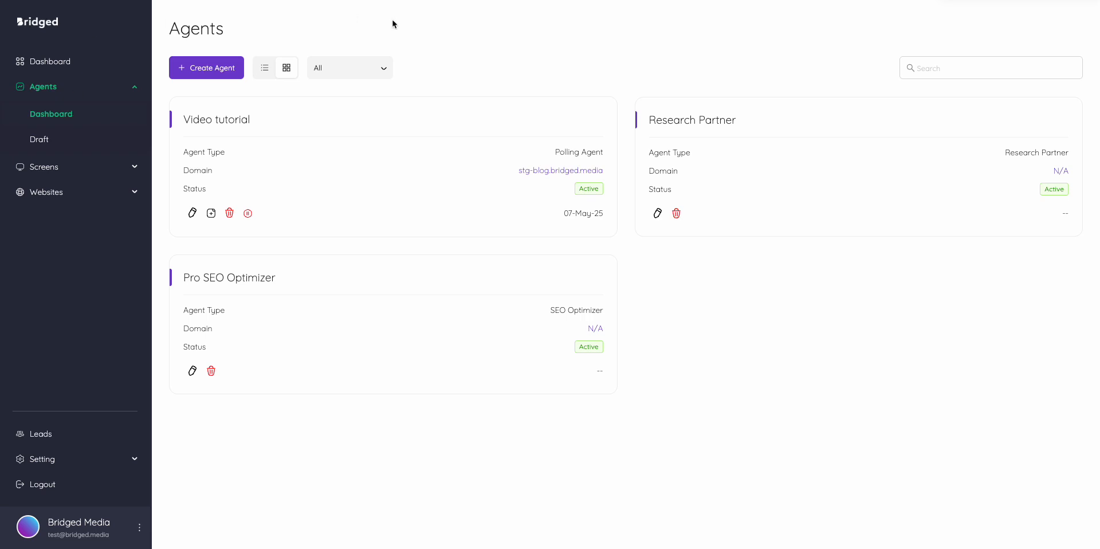
{"action": "left_click", "coordinate": [368, 71]}
{"action": "left_click", "coordinate": [368, 71]}
{"action": "left_click", "coordinate": [974, 69]}
{"action": "left_click", "coordinate": [675, 54]}
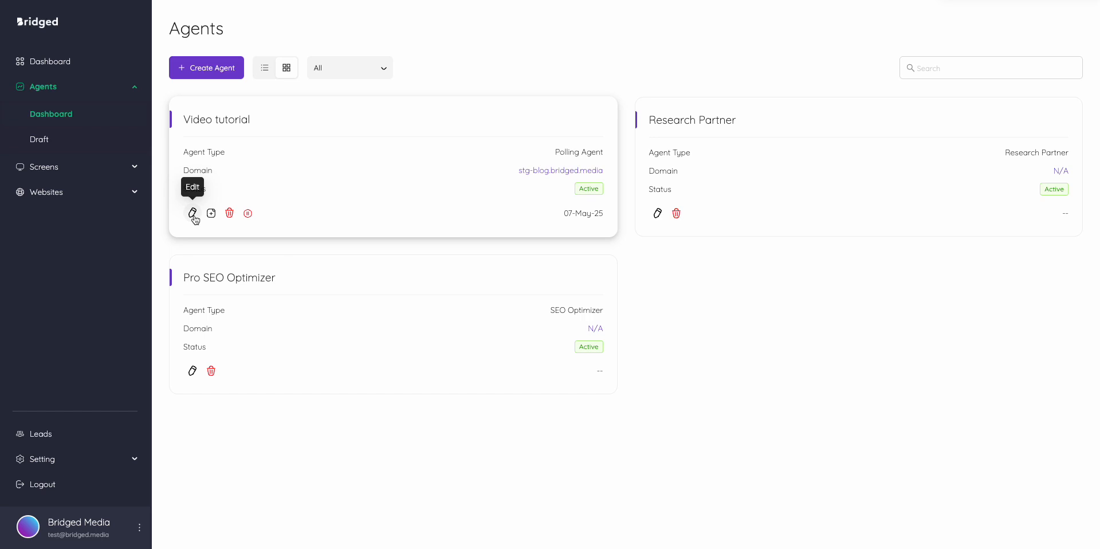
Start a new agent, choose Polling Agent as its goal and continue to the Define stage.
{"action": "left_click", "coordinate": [201, 69]}
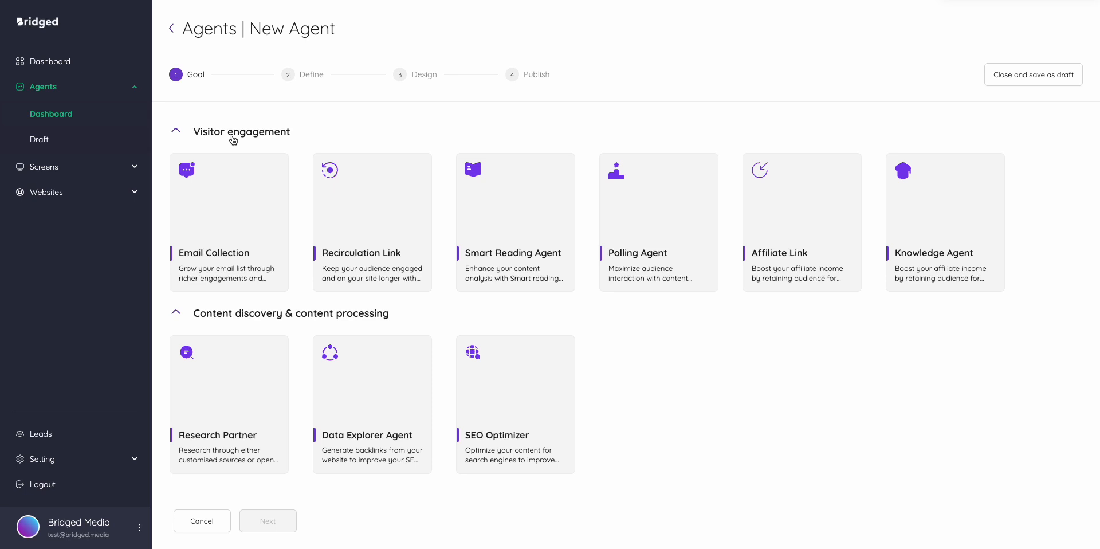
{"action": "left_click", "coordinate": [233, 140]}
{"action": "left_click", "coordinate": [233, 140]}
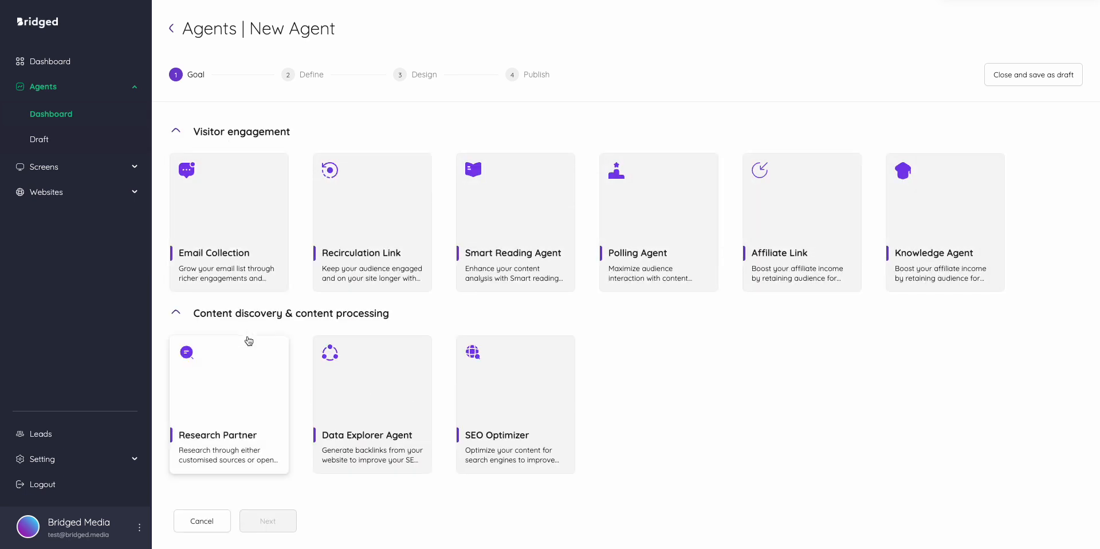
{"action": "left_click", "coordinate": [249, 322]}
{"action": "left_click", "coordinate": [250, 323]}
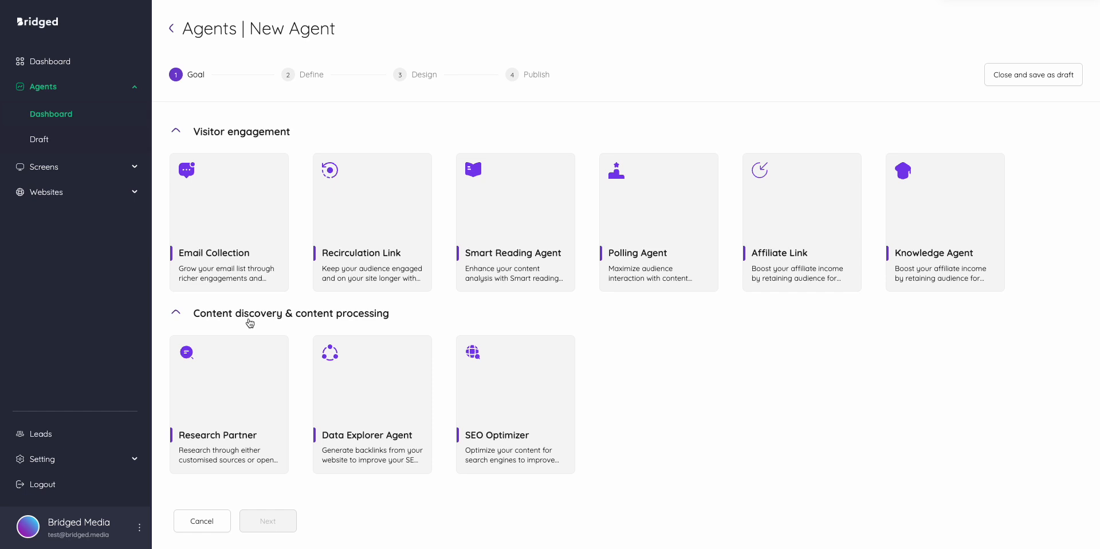
{"action": "left_click", "coordinate": [642, 222]}
{"action": "scroll", "coordinate": [640, 226], "scroll_direction": "down", "scroll_amount": 1}
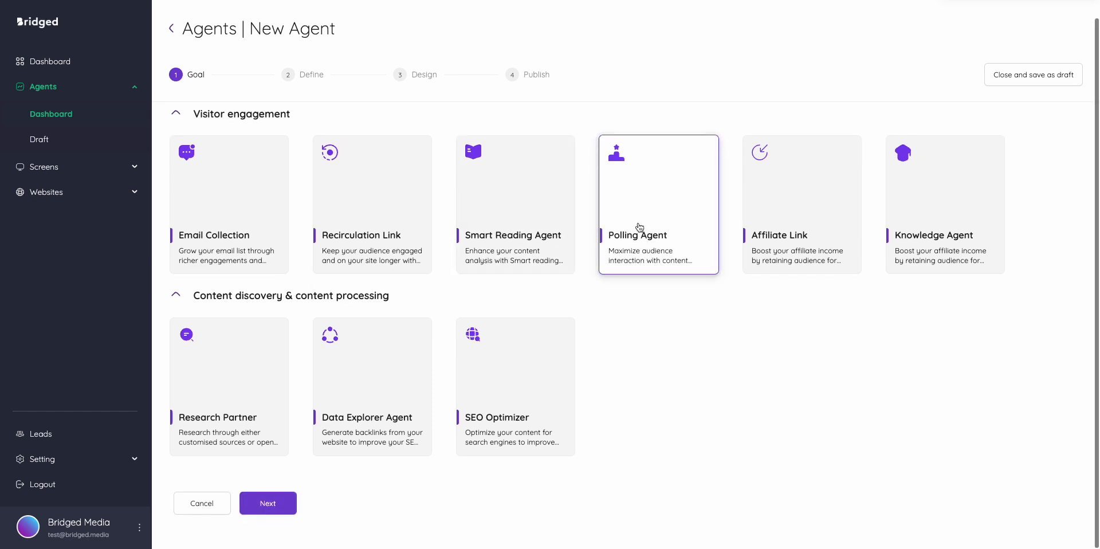
{"action": "left_click", "coordinate": [277, 505]}
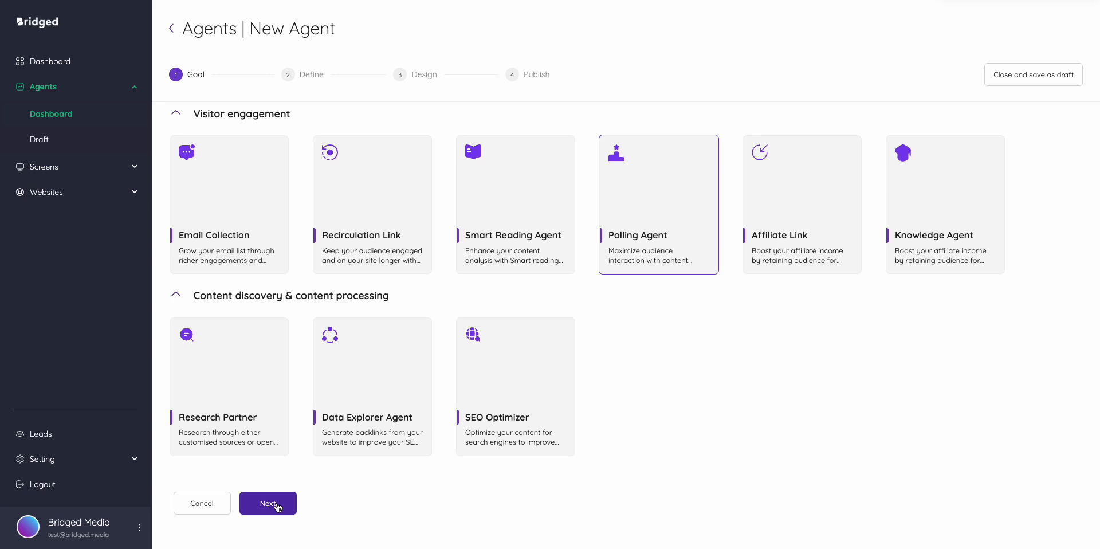
{"action": "left_click", "coordinate": [278, 506]}
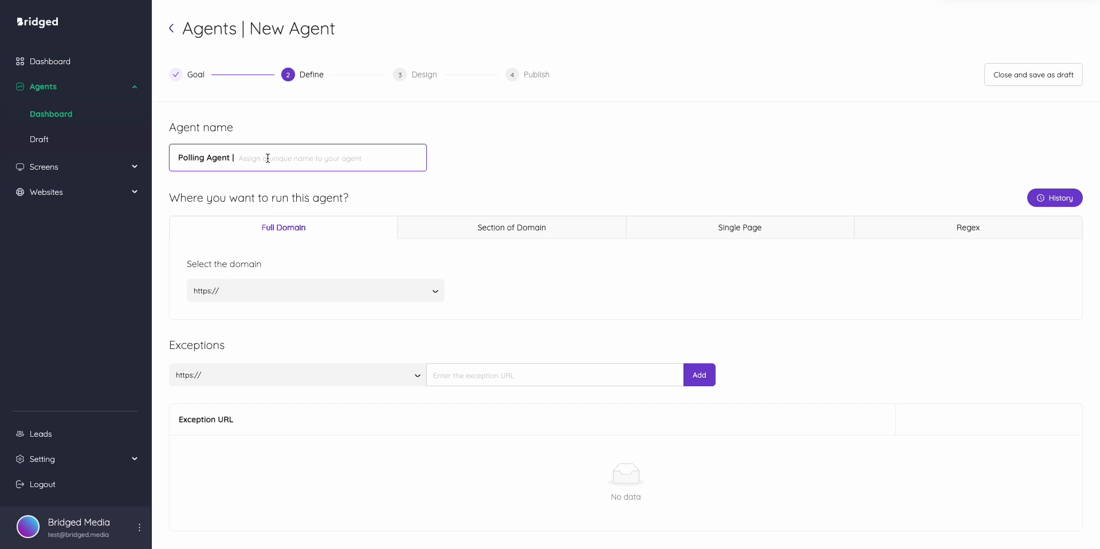
Name the agent "My polling agent" and, after comparing the scope options, set it to run on a section of the domain.
{"action": "type", "text": "My polling agent"}
{"action": "left_click", "coordinate": [445, 232]}
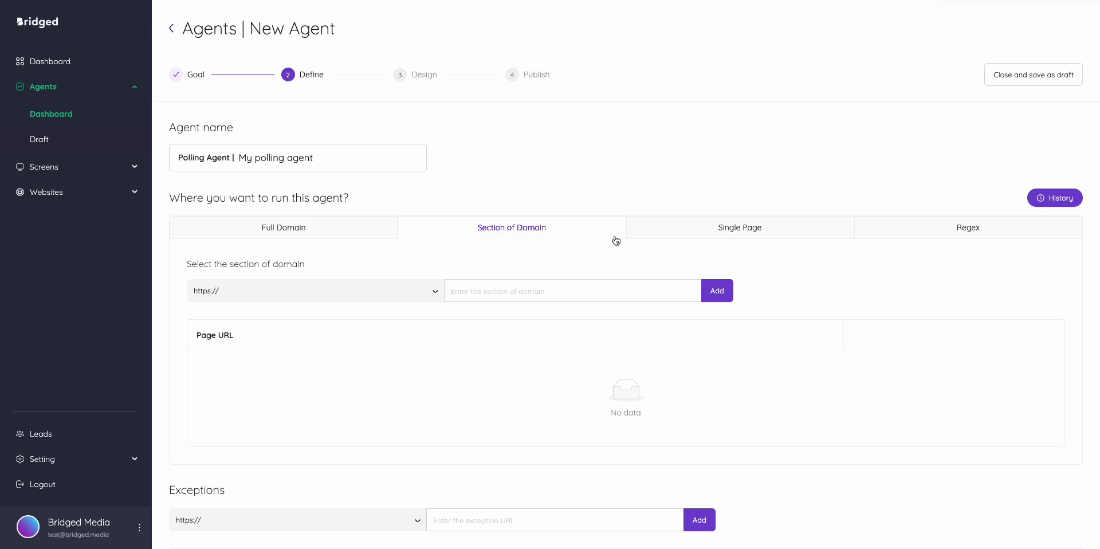
{"action": "left_click", "coordinate": [676, 229]}
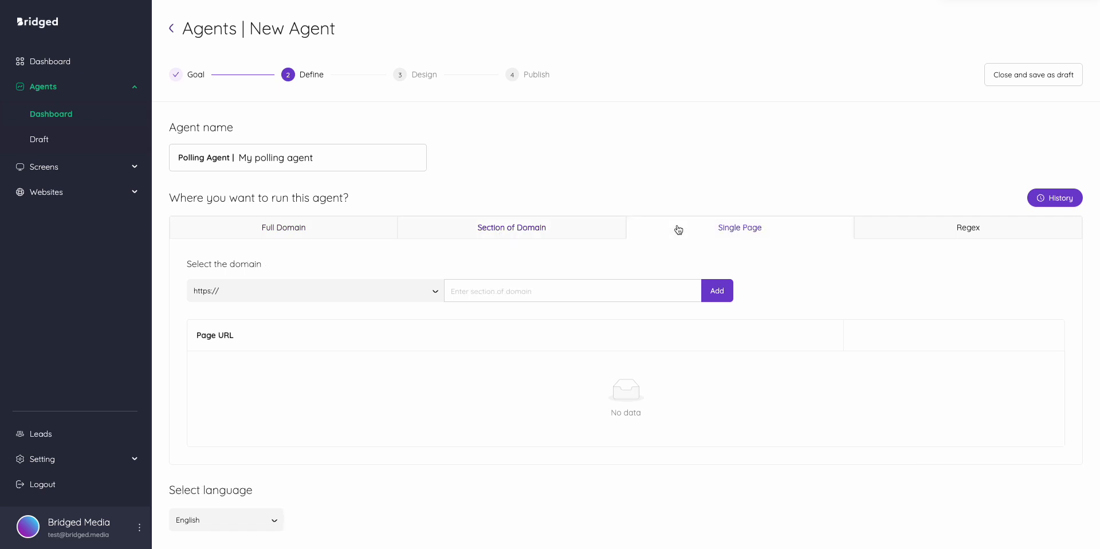
{"action": "left_click", "coordinate": [943, 239]}
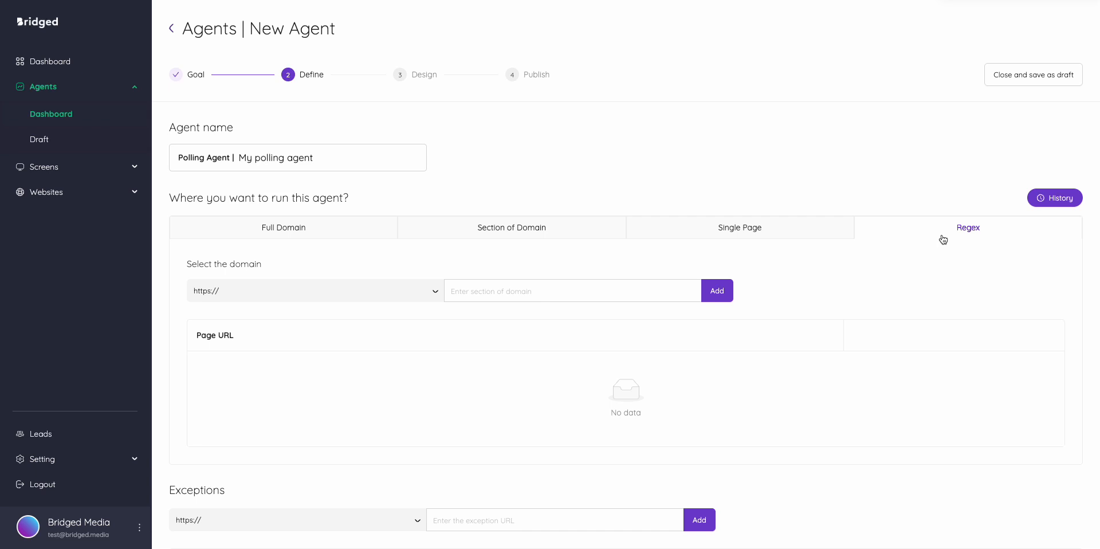
{"action": "left_click", "coordinate": [545, 235]}
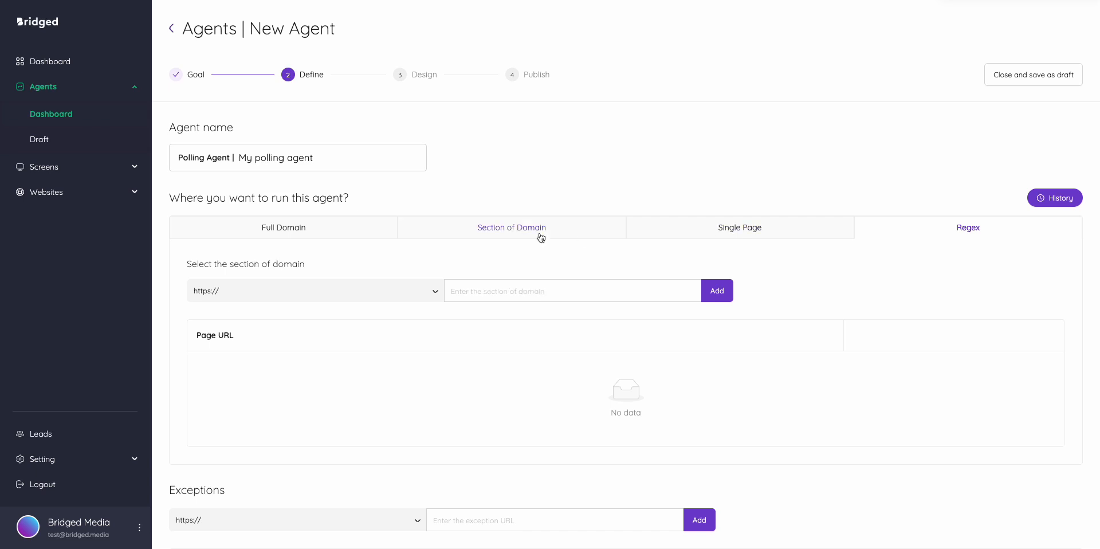
{"action": "left_click", "coordinate": [358, 294]}
{"action": "left_click", "coordinate": [337, 344]}
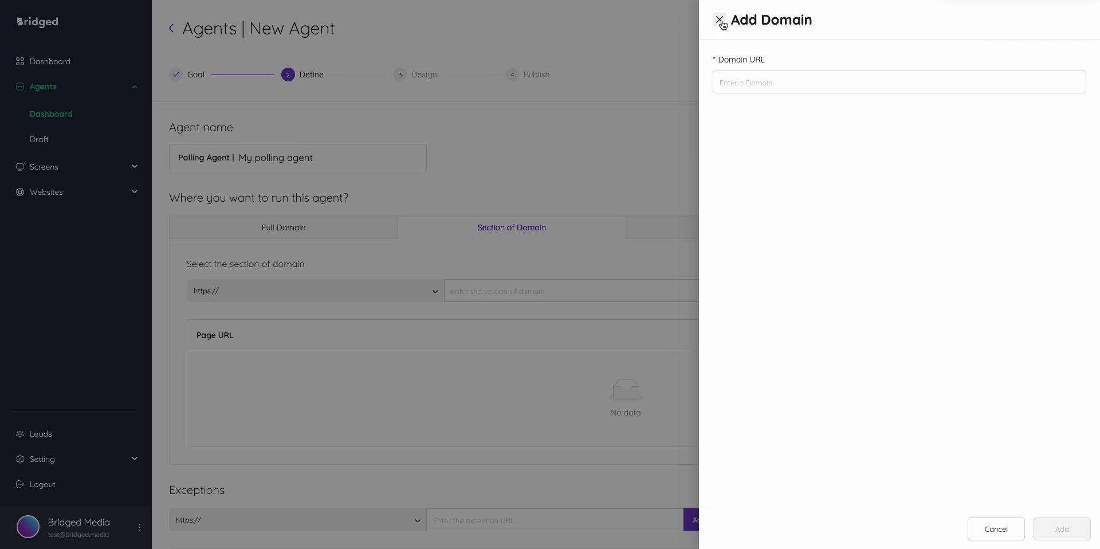
{"action": "left_click", "coordinate": [720, 20]}
Select the domain stg-blog.bridged.media and add the section /sample to the agent's page URLs.
{"action": "left_click", "coordinate": [386, 291]}
{"action": "left_click", "coordinate": [375, 316]}
{"action": "left_click", "coordinate": [458, 297]}
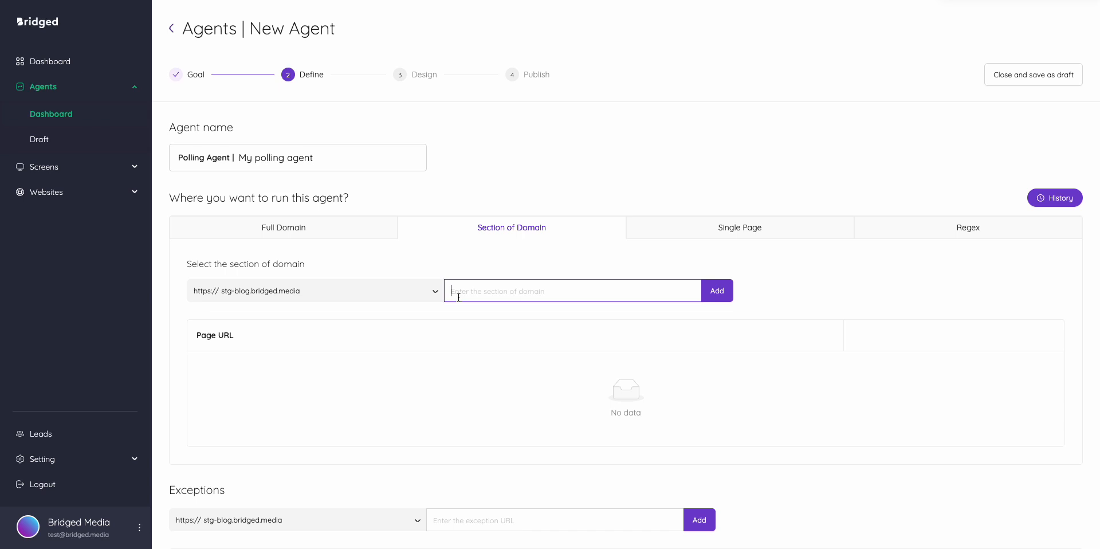
{"action": "type", "text": "/sample"}
{"action": "left_click", "coordinate": [717, 286]}
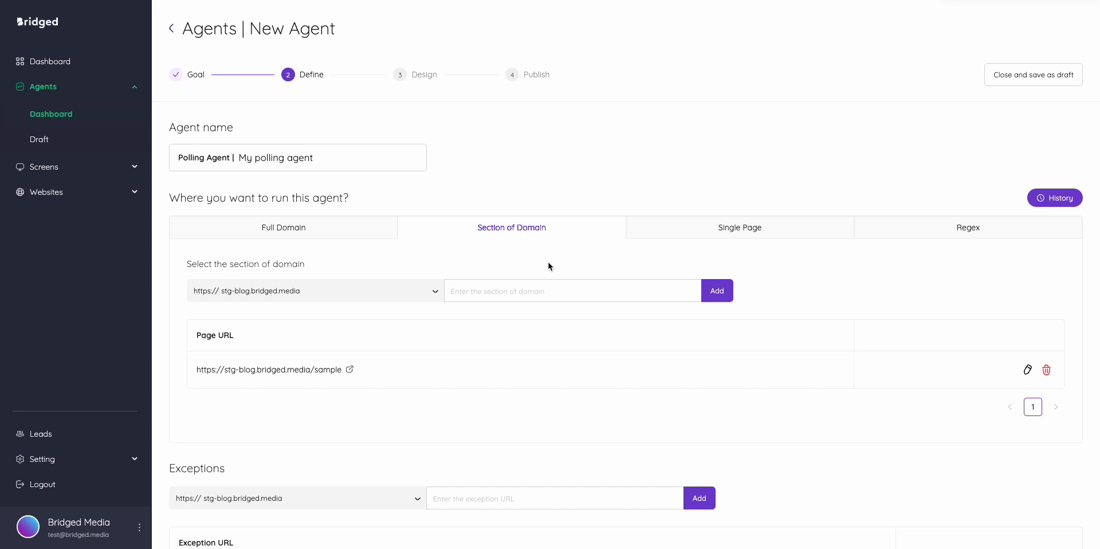
Leave the exceptions empty and the language as English, and continue to the Design stage.
{"action": "scroll", "coordinate": [548, 264], "scroll_direction": "down", "scroll_amount": 5}
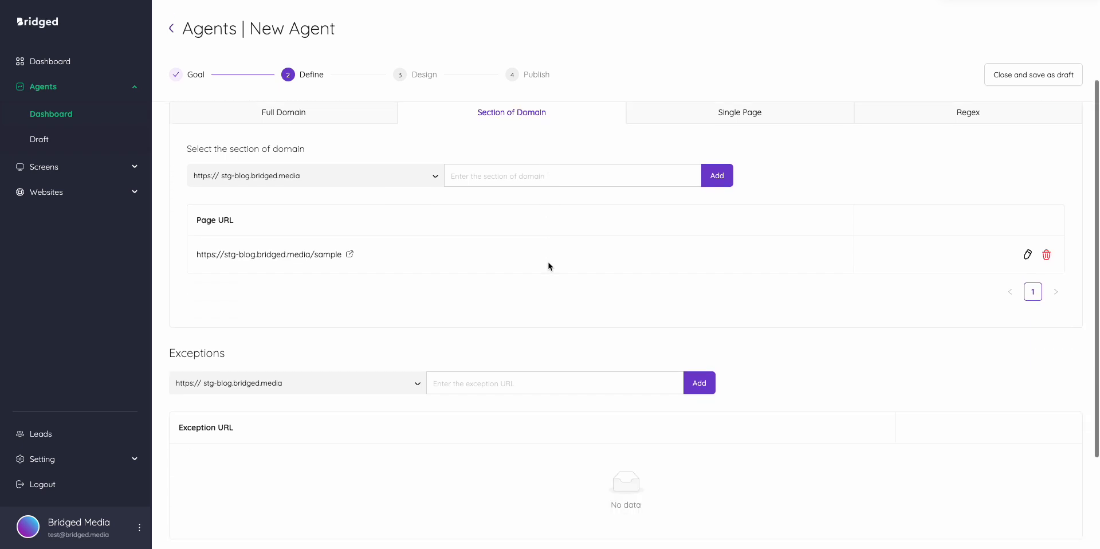
{"action": "left_click_drag", "start_coordinate": [162, 225], "coordinate": [225, 223]}
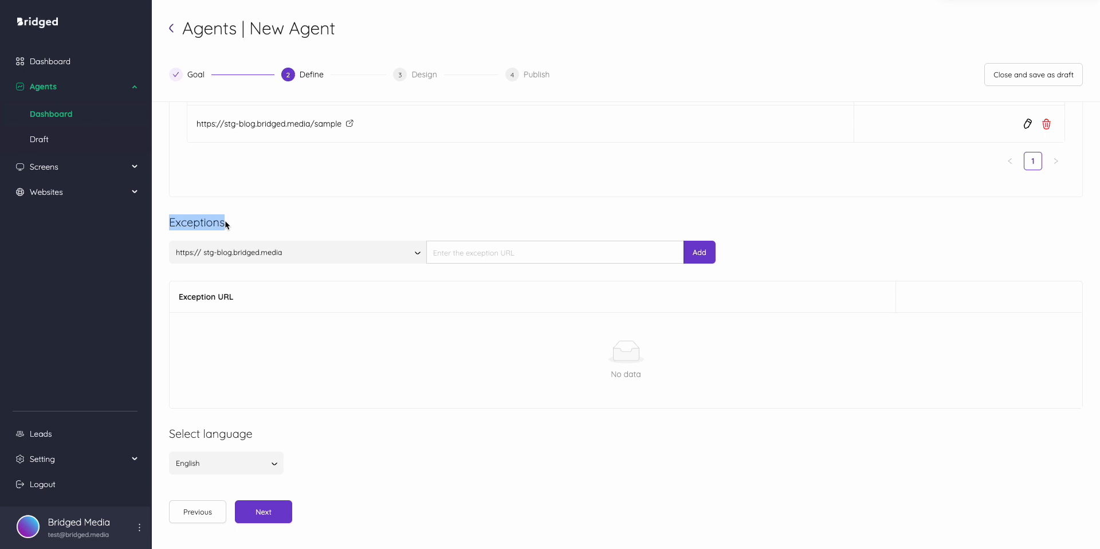
{"action": "left_click", "coordinate": [317, 210]}
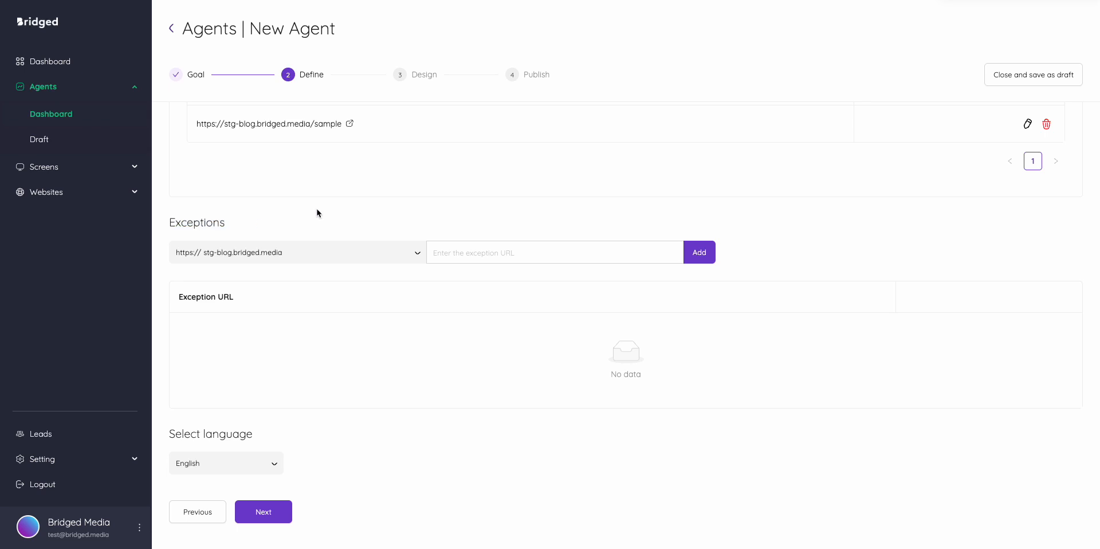
{"action": "left_click", "coordinate": [265, 513]}
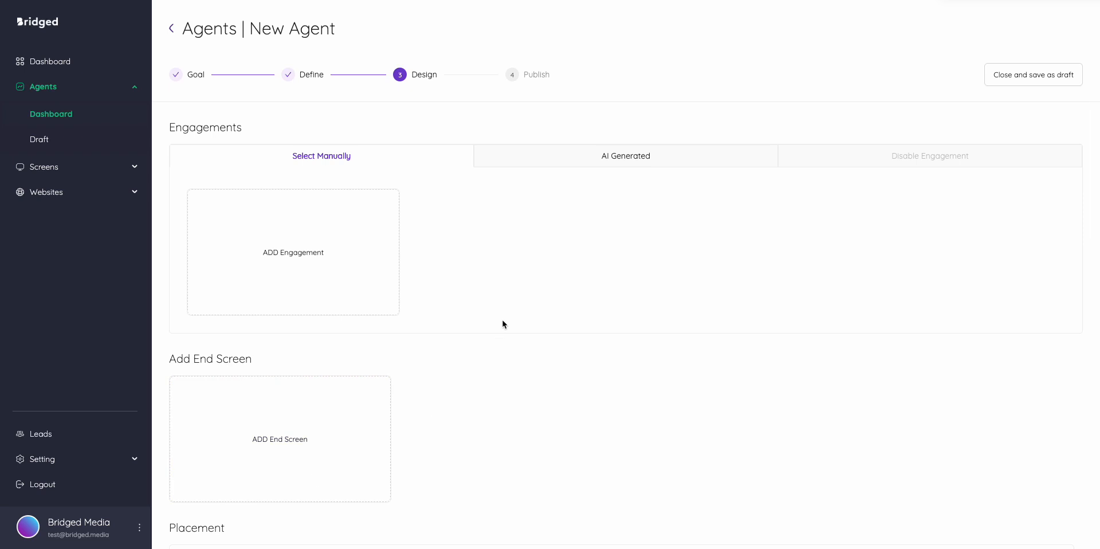
Examine the engagement library and the new Poll form's title, description and option fields, and return without adding an engagement.
{"action": "left_click", "coordinate": [314, 246]}
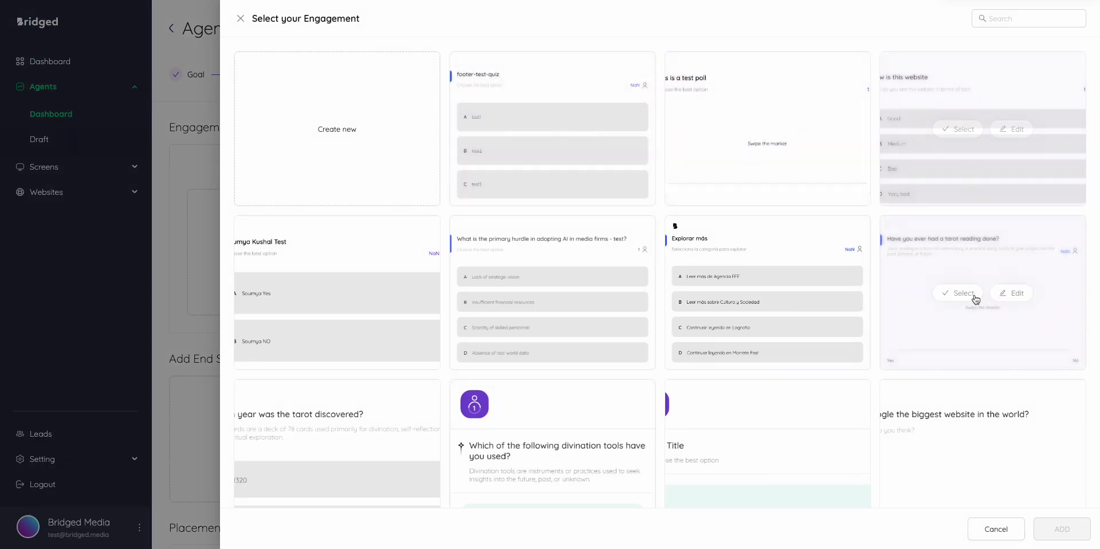
{"action": "left_click", "coordinate": [280, 142]}
{"action": "left_click", "coordinate": [520, 173]}
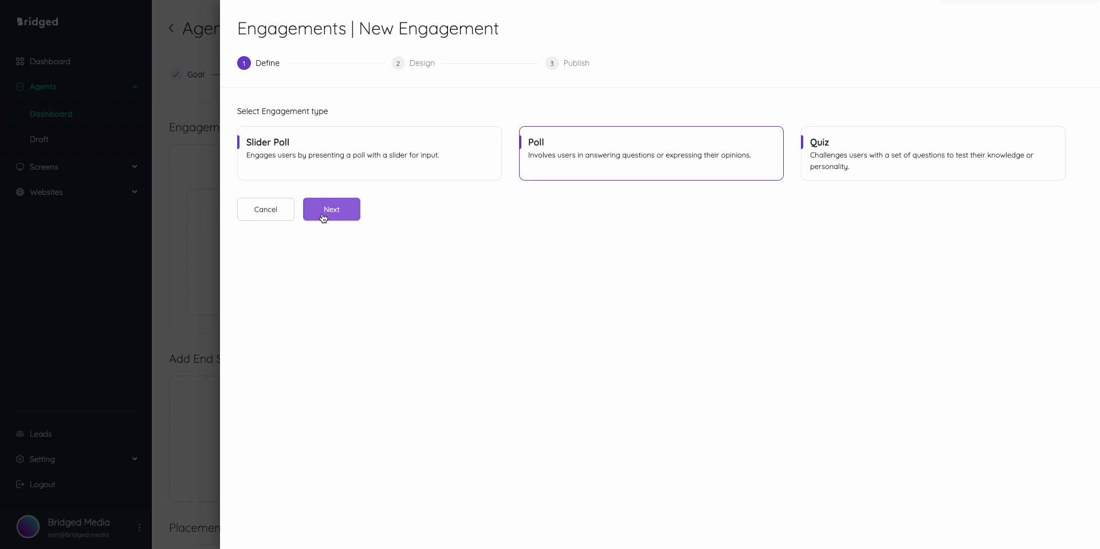
{"action": "left_click", "coordinate": [324, 218]}
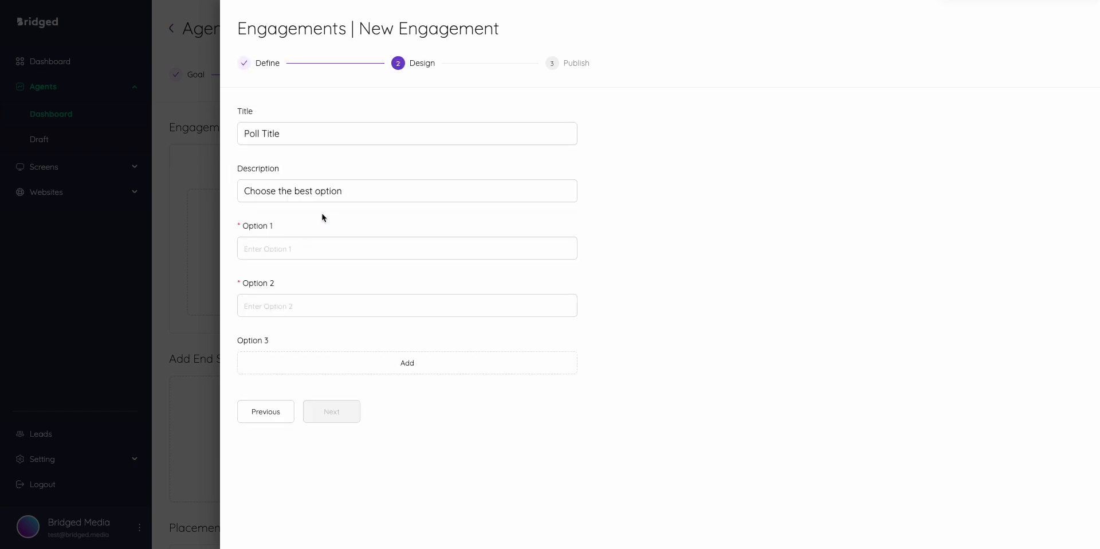
{"action": "left_click", "coordinate": [319, 240]}
{"action": "left_click", "coordinate": [290, 303]}
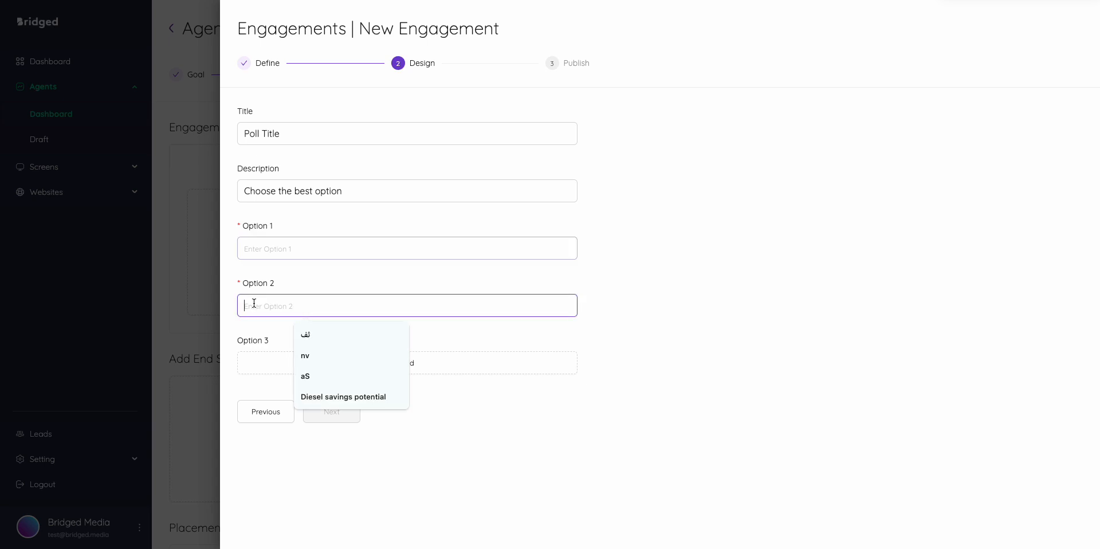
{"action": "left_click", "coordinate": [712, 357]}
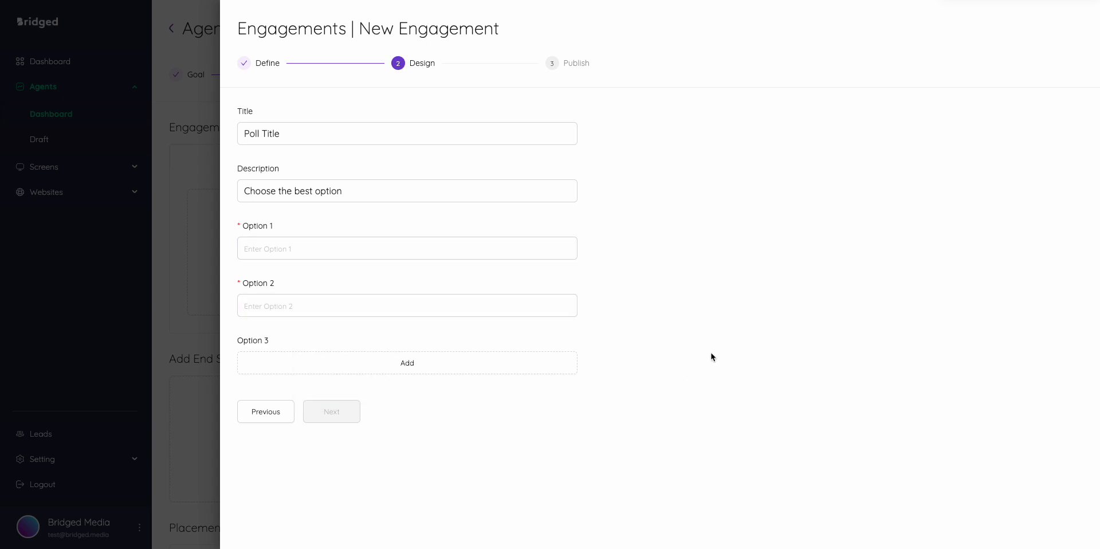
{"action": "left_click", "coordinate": [183, 173]}
{"action": "left_click", "coordinate": [182, 173]}
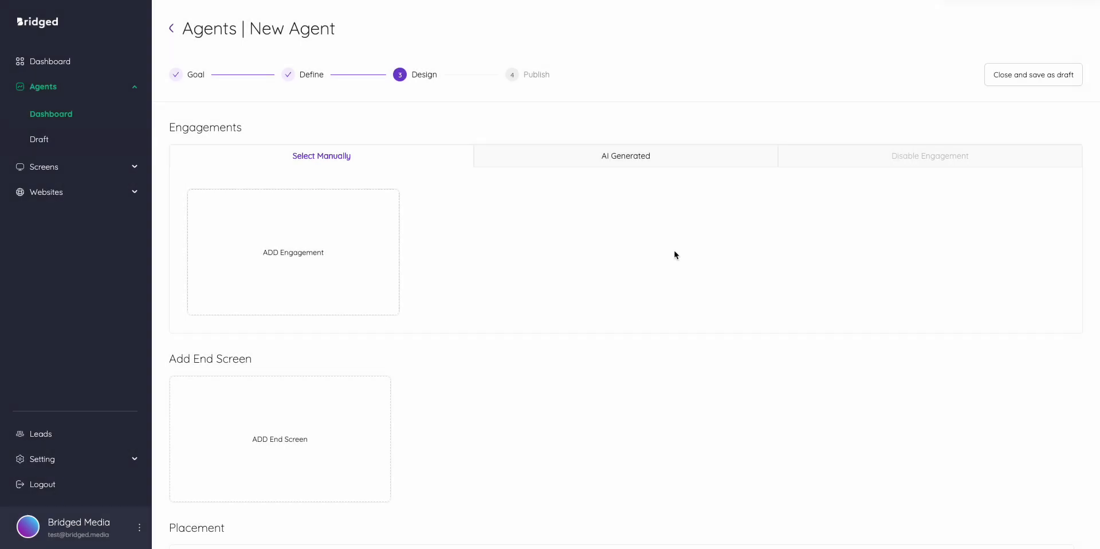
Switch the engagements to AI Generated, with auto approval on and 4 option poll as the AI engagement type.
{"action": "left_click", "coordinate": [639, 165]}
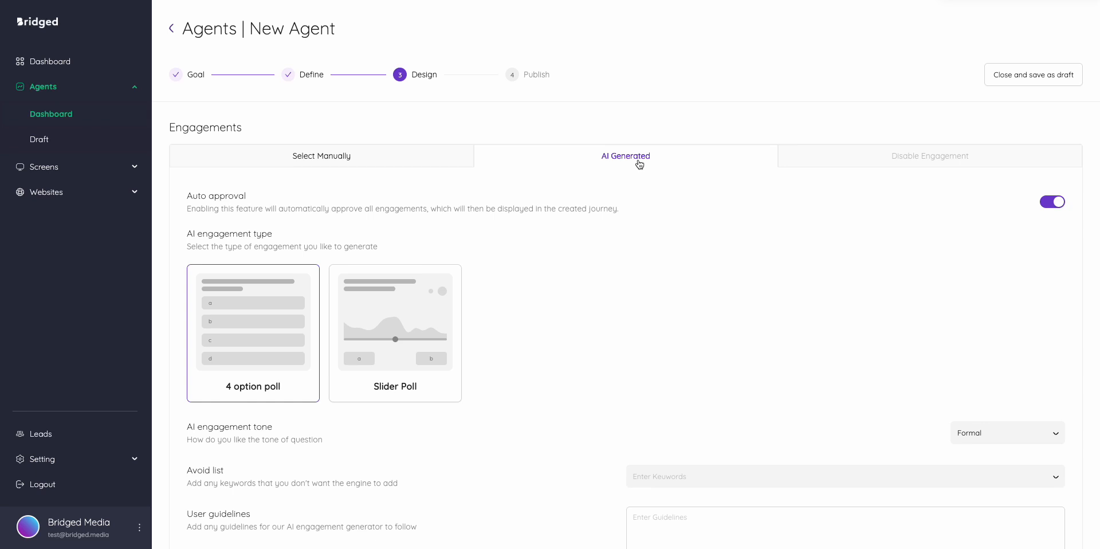
{"action": "scroll", "coordinate": [638, 169], "scroll_direction": "down", "scroll_amount": 1}
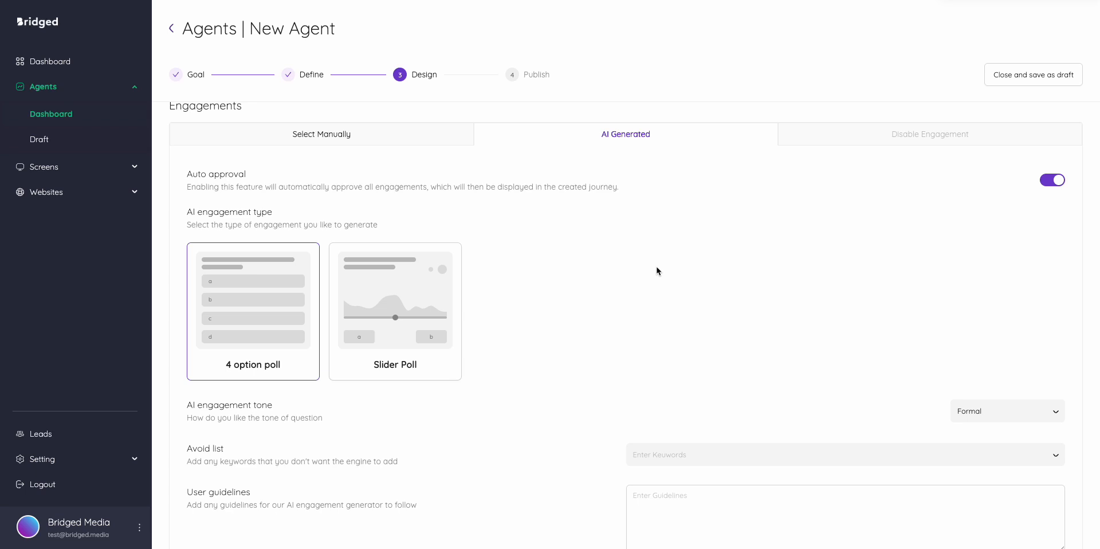
{"action": "scroll", "coordinate": [657, 267], "scroll_direction": "down", "scroll_amount": 3}
{"action": "scroll", "coordinate": [656, 269], "scroll_direction": "up", "scroll_amount": 2}
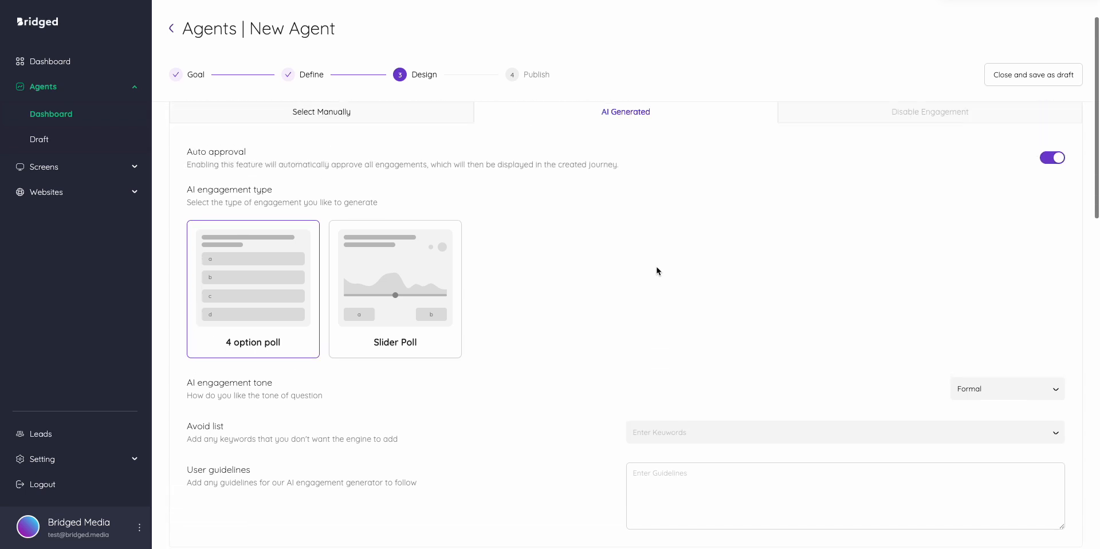
{"action": "left_click", "coordinate": [1057, 159]}
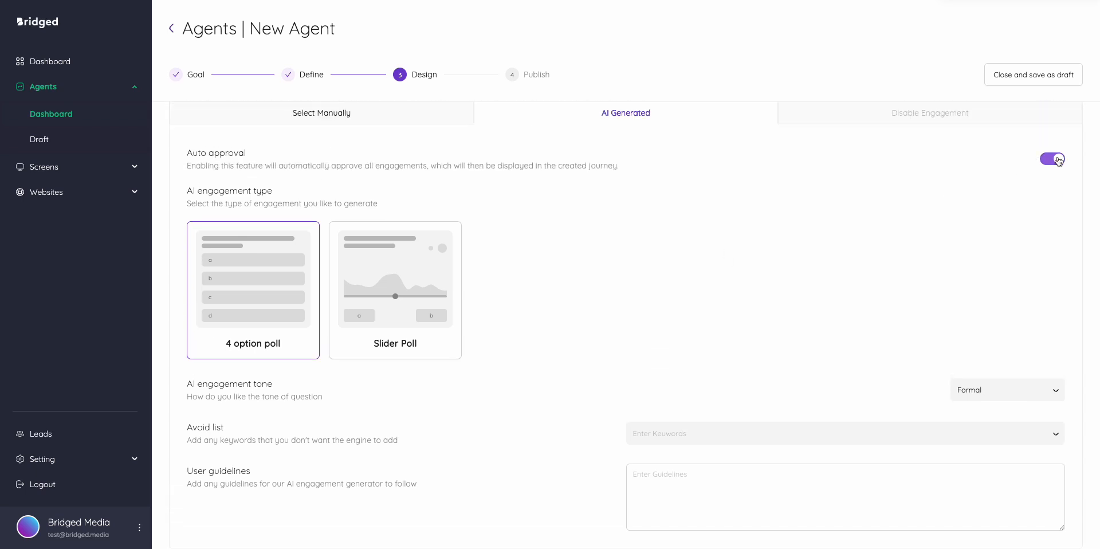
{"action": "left_click", "coordinate": [1057, 160]}
{"action": "left_click", "coordinate": [1058, 160]}
{"action": "left_click", "coordinate": [1058, 160]}
{"action": "left_click", "coordinate": [373, 317]}
{"action": "left_click", "coordinate": [258, 322]}
{"action": "left_click", "coordinate": [284, 293]}
Set the AI engagement tone to Formal and leave the avoid list and user guidelines empty.
{"action": "scroll", "coordinate": [668, 255], "scroll_direction": "down", "scroll_amount": 2}
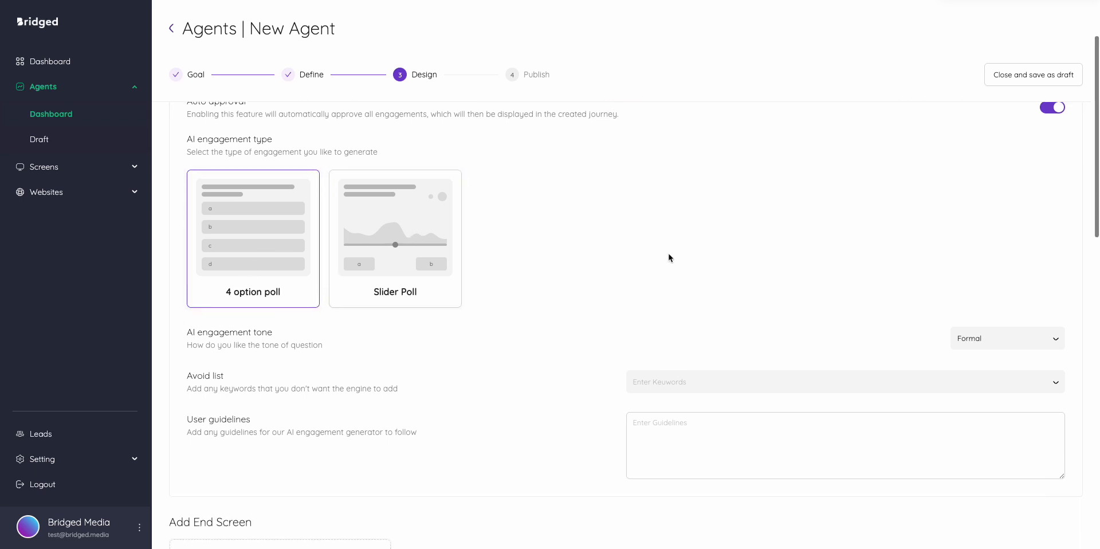
{"action": "left_click", "coordinate": [983, 314]}
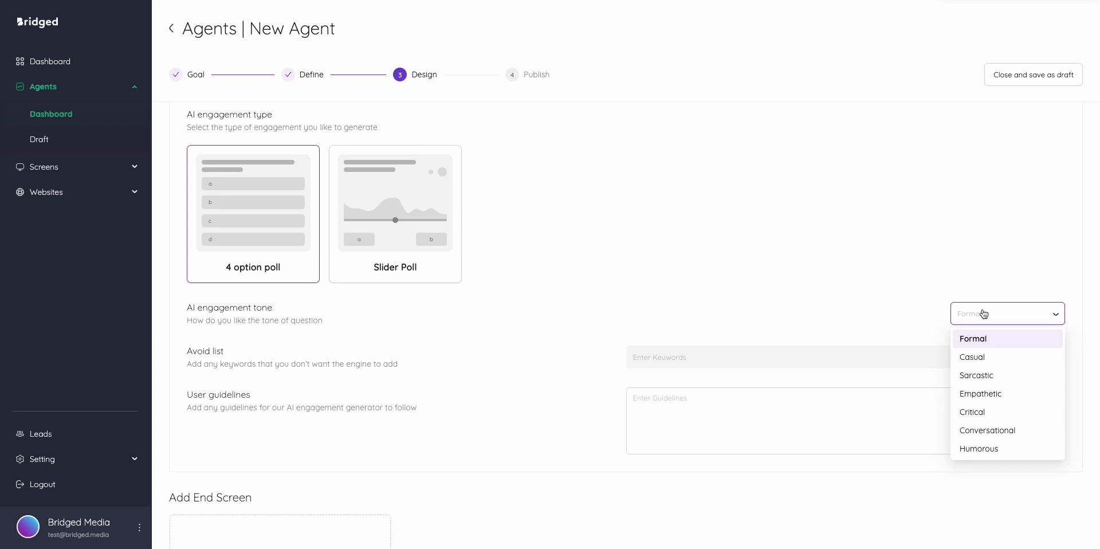
{"action": "left_click", "coordinate": [980, 338]}
{"action": "left_click", "coordinate": [808, 356]}
{"action": "left_click", "coordinate": [696, 449]}
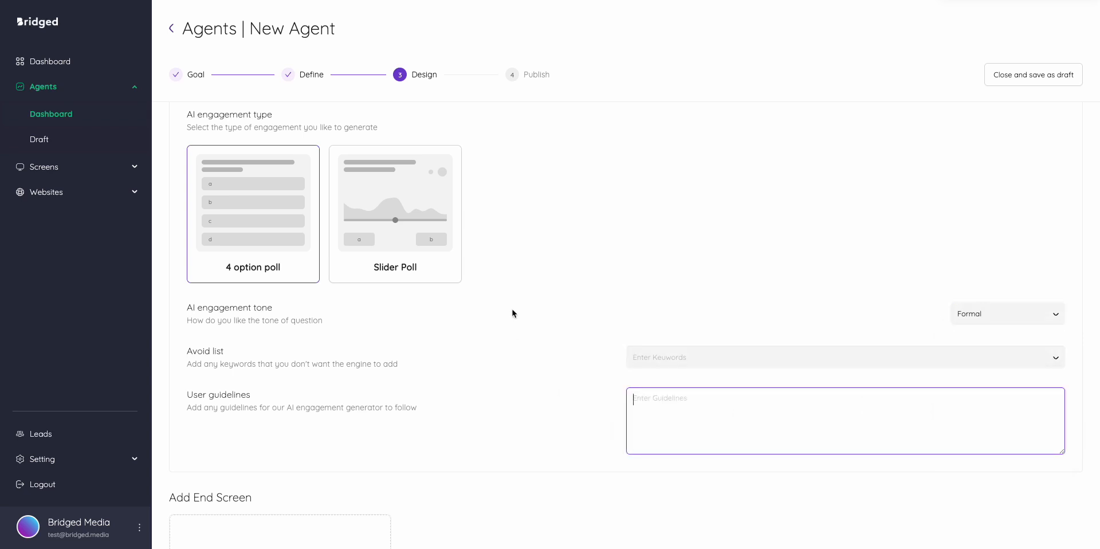
Add the existing Thank You end screen with the newsletter message to the agent.
{"action": "scroll", "coordinate": [510, 312], "scroll_direction": "down", "scroll_amount": 3}
{"action": "left_click", "coordinate": [341, 400]}
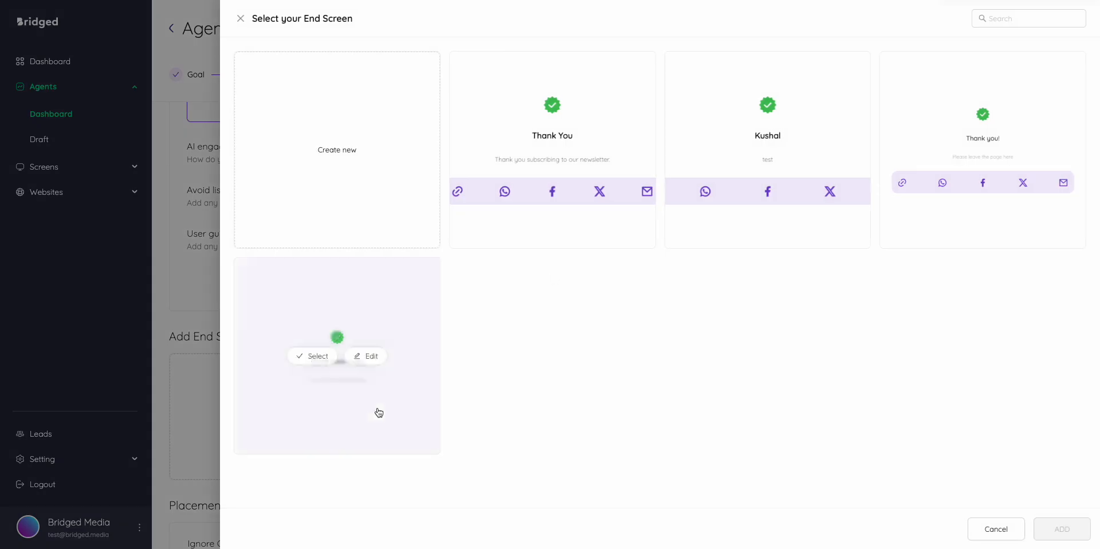
{"action": "left_click", "coordinate": [535, 150]}
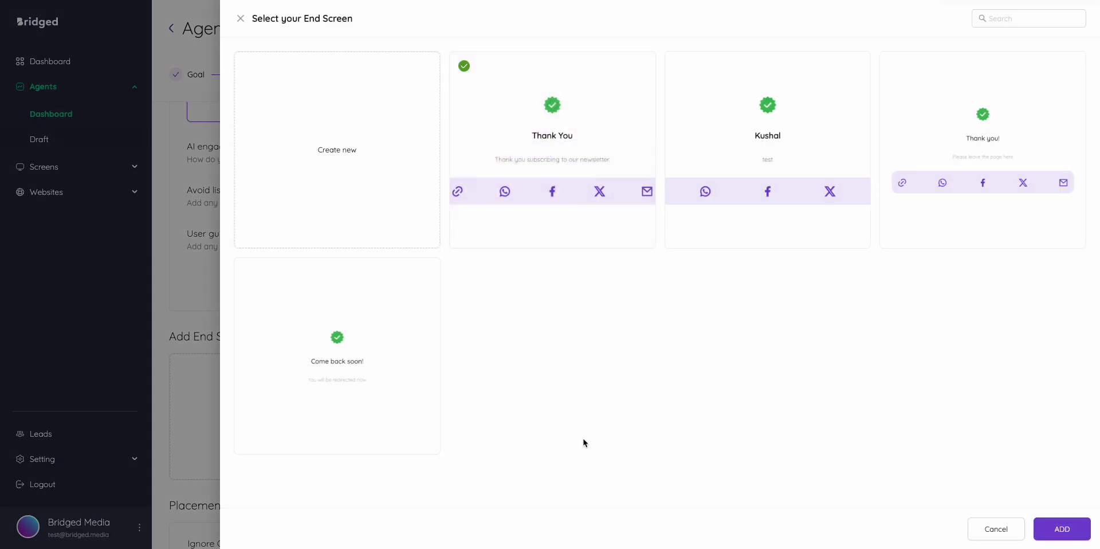
{"action": "left_click", "coordinate": [1057, 530]}
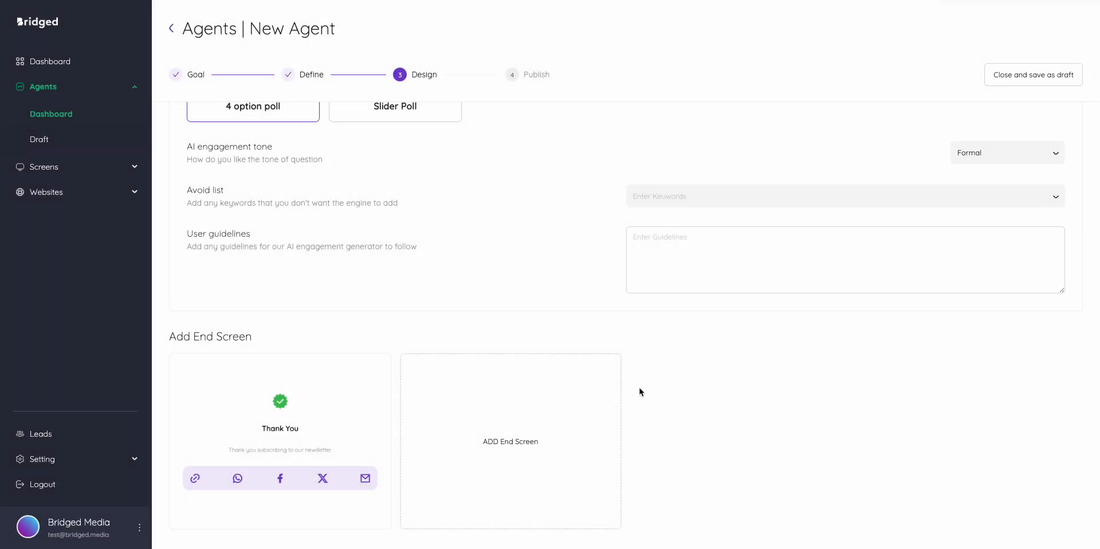
Compare the placement options, choosing HTML Element as the insertion method and Desktop Placement as the placement type.
{"action": "scroll", "coordinate": [432, 214], "scroll_direction": "down", "scroll_amount": 2}
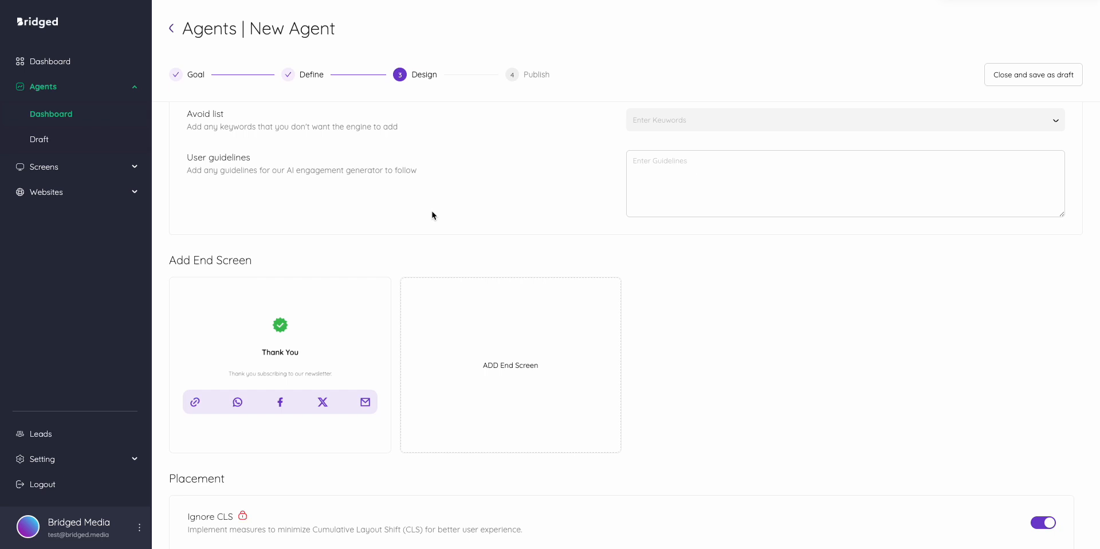
{"action": "scroll", "coordinate": [431, 211], "scroll_direction": "down", "scroll_amount": 6}
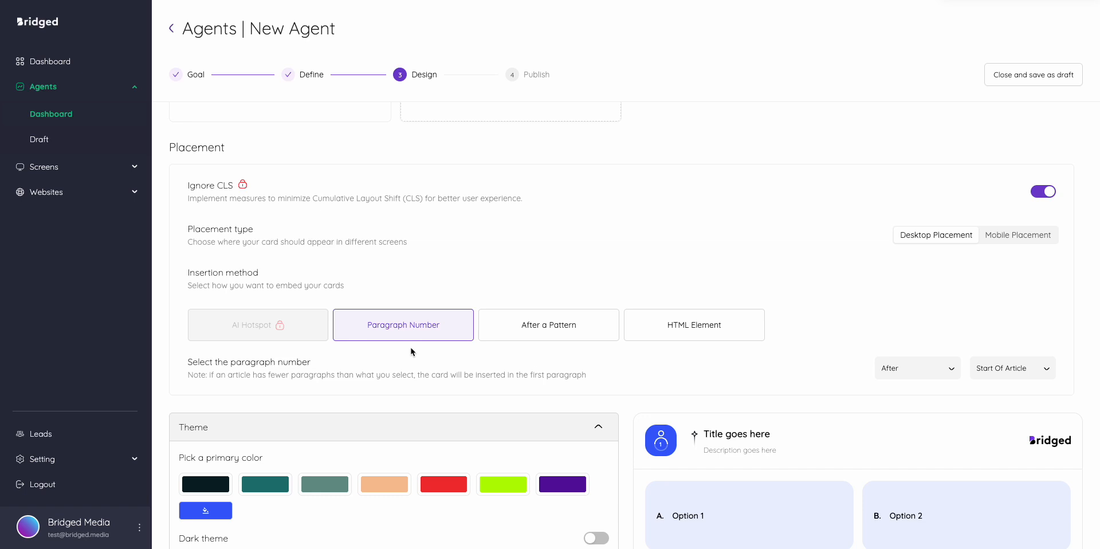
{"action": "left_click", "coordinate": [528, 337]}
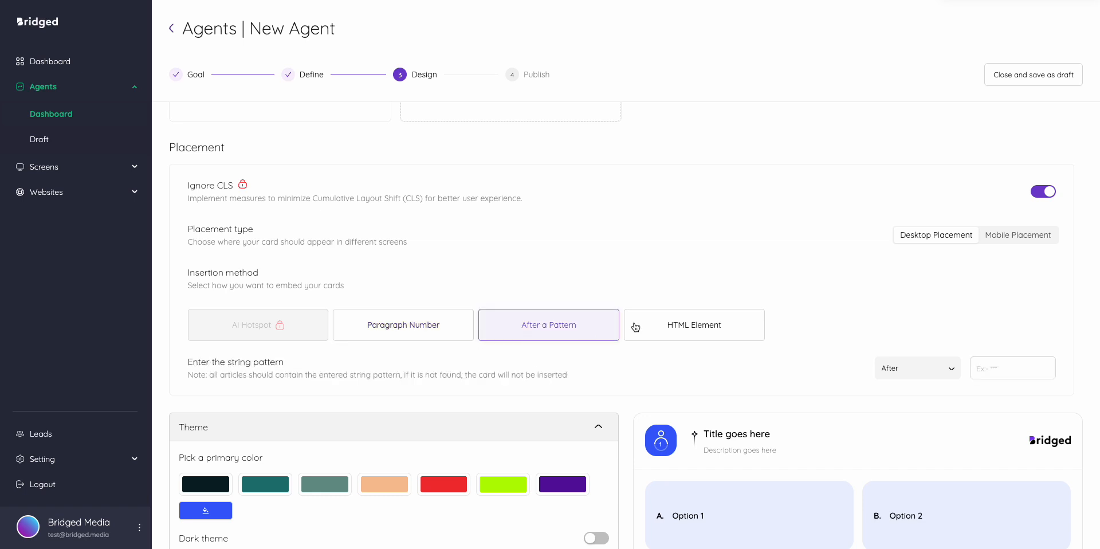
{"action": "left_click", "coordinate": [681, 325]}
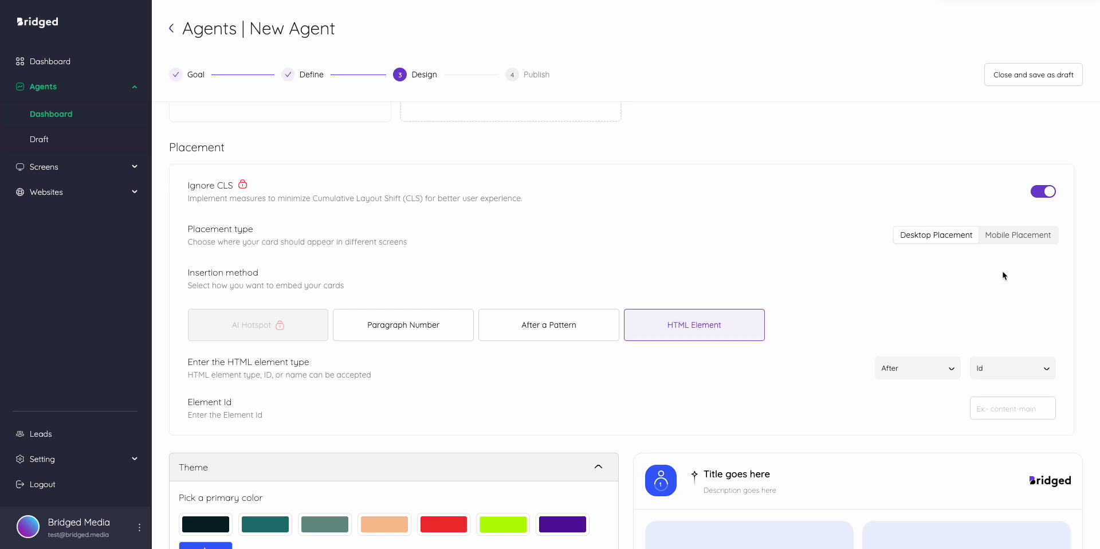
{"action": "left_click", "coordinate": [1007, 240]}
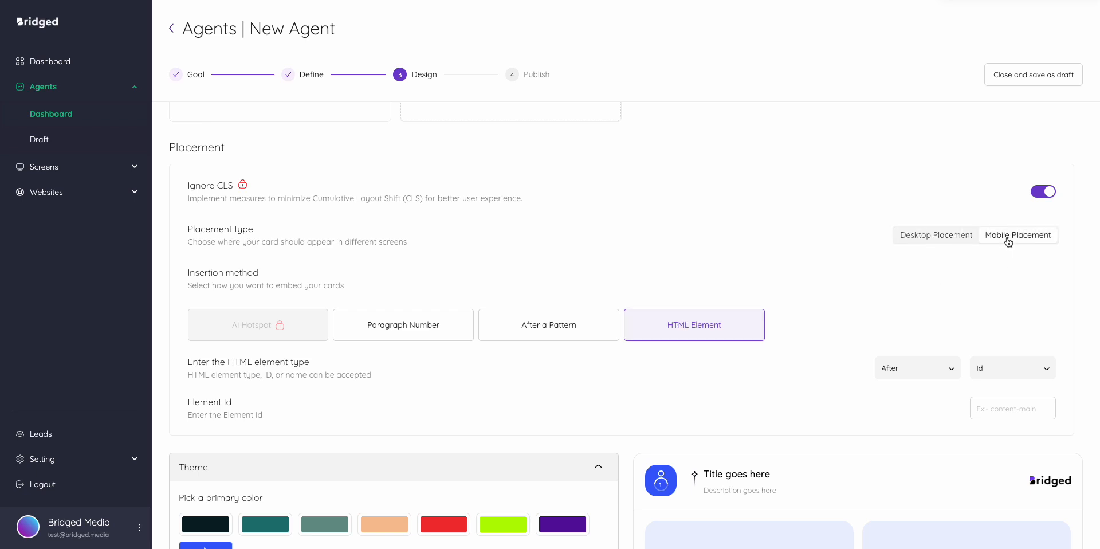
{"action": "left_click", "coordinate": [936, 240]}
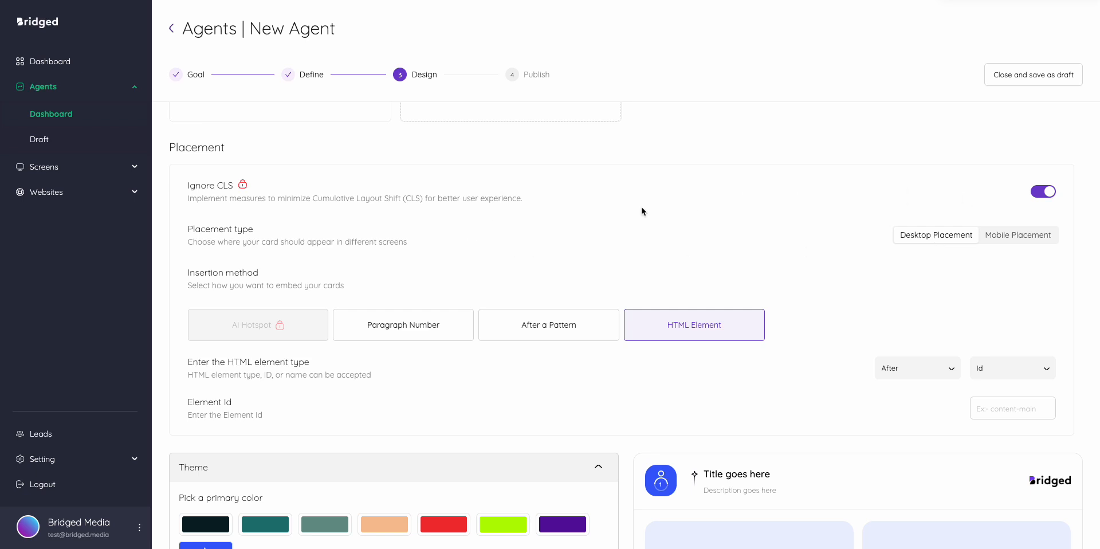
{"action": "left_click_drag", "start_coordinate": [539, 205], "coordinate": [188, 184]}
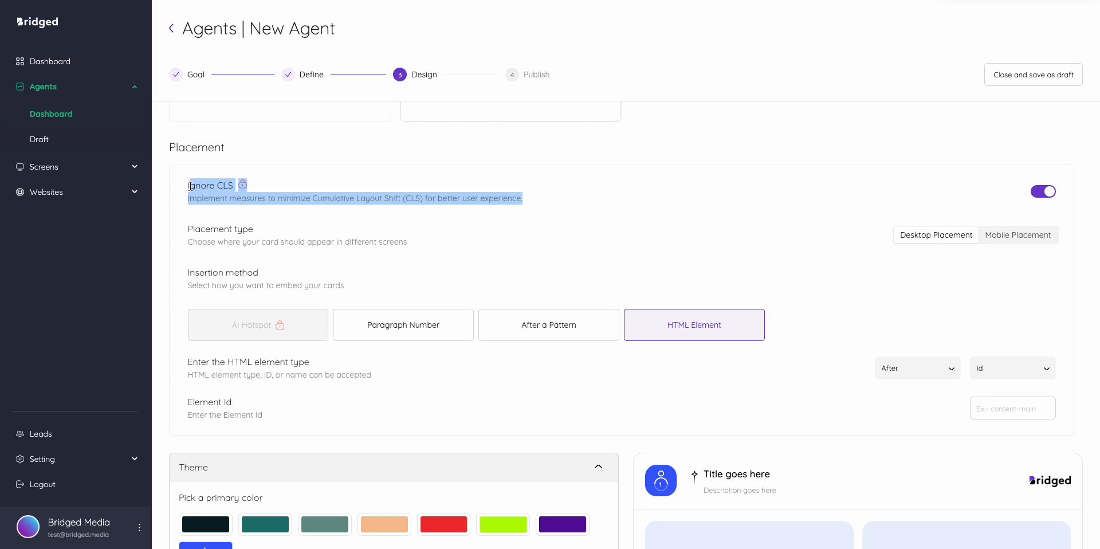
{"action": "left_click", "coordinate": [351, 232]}
Try the dark theme and the animated border on the card preview, switching each one off again.
{"action": "scroll", "coordinate": [377, 241], "scroll_direction": "down", "scroll_amount": 5}
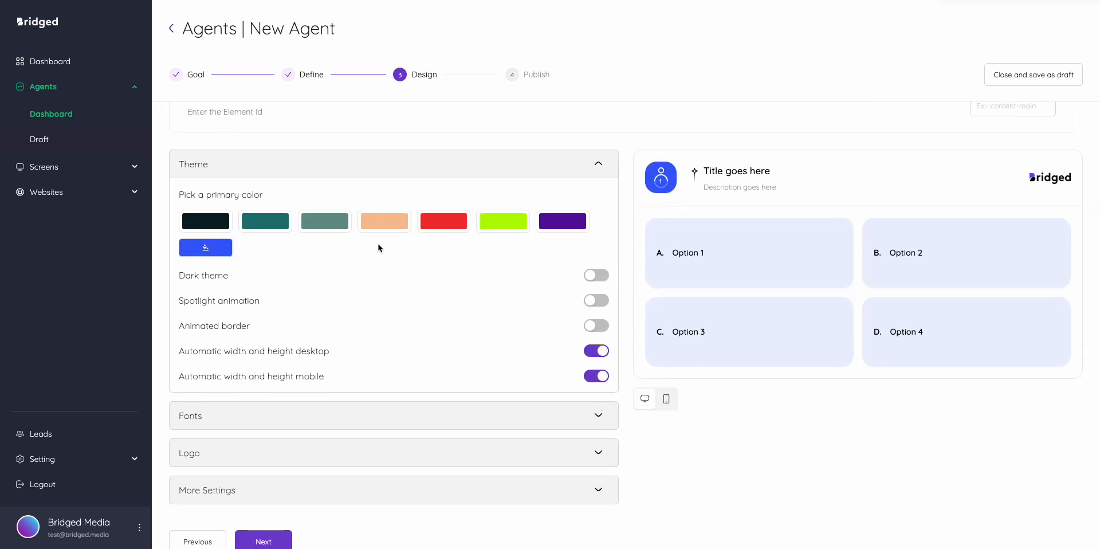
{"action": "left_click", "coordinate": [607, 280]}
{"action": "left_click", "coordinate": [607, 280]}
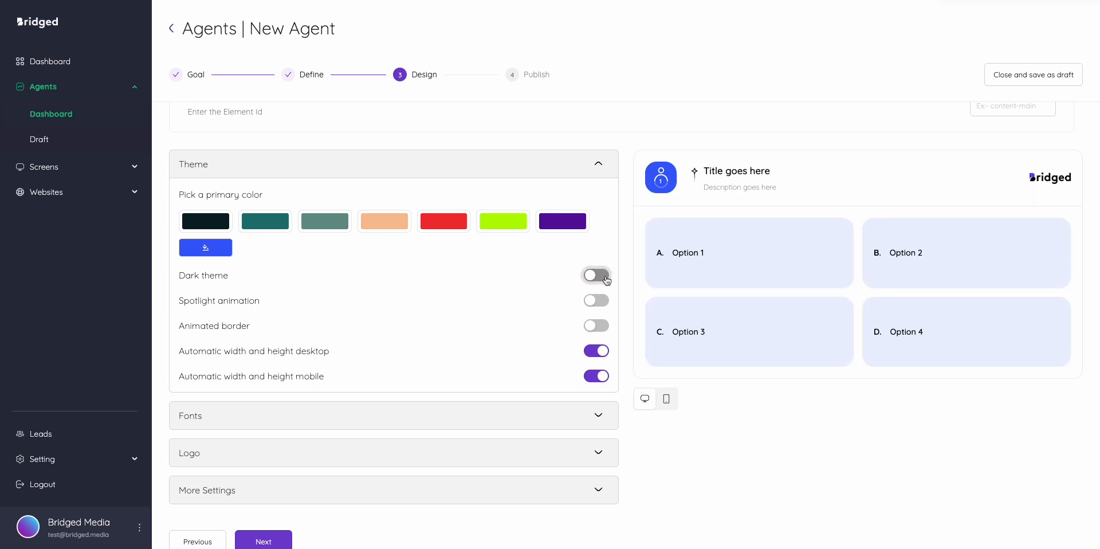
{"action": "left_click", "coordinate": [600, 326]}
{"action": "left_click", "coordinate": [600, 326]}
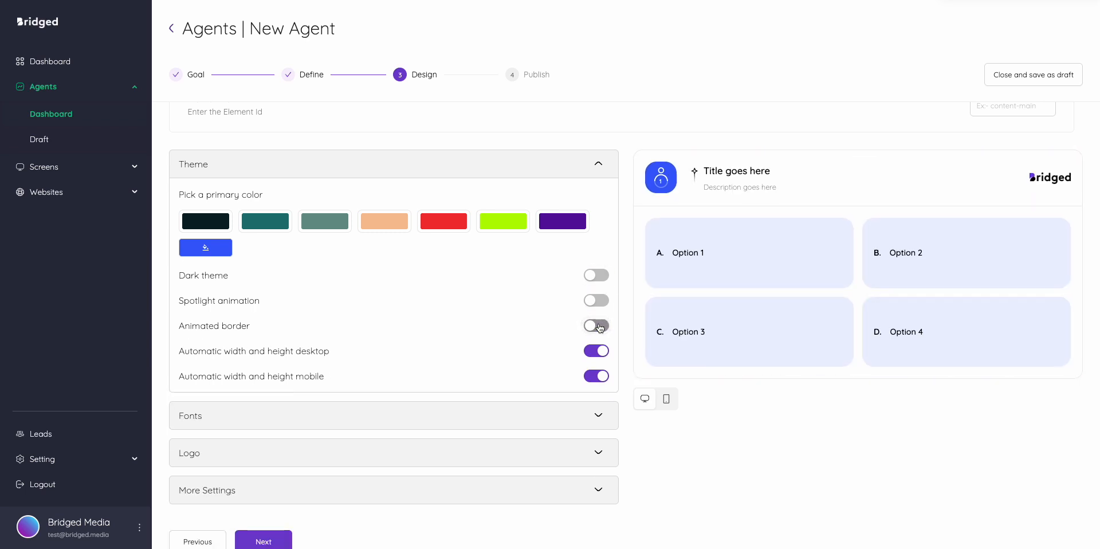
Try the red and lime swatches and set the card's primary color to purple.
{"action": "left_click", "coordinate": [455, 232]}
{"action": "left_click", "coordinate": [508, 227]}
{"action": "left_click", "coordinate": [549, 229]}
Examine the Fonts, Logo and More Settings options and test an answer on the card preview.
{"action": "scroll", "coordinate": [513, 303], "scroll_direction": "down", "scroll_amount": 1}
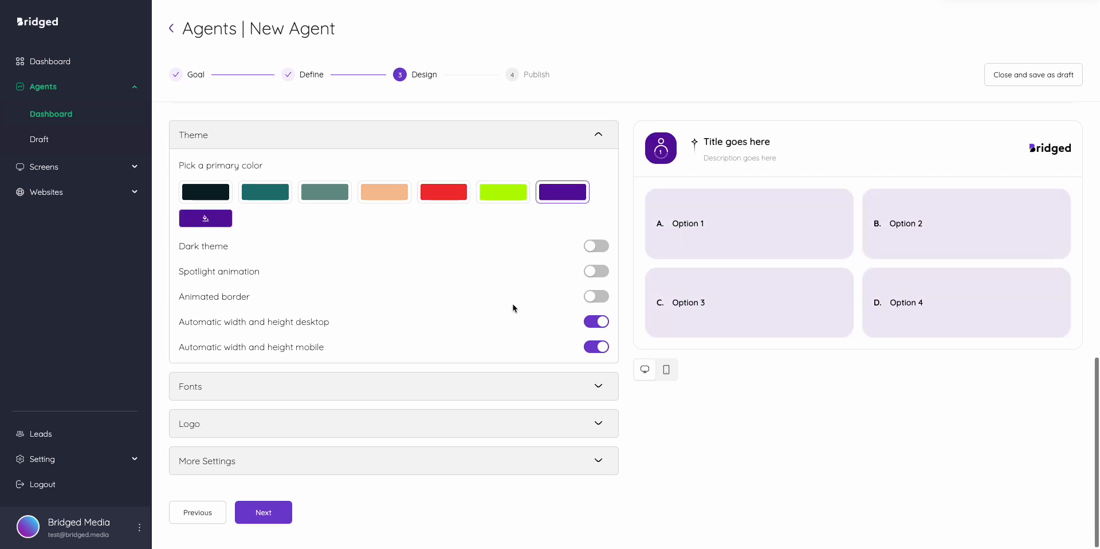
{"action": "left_click", "coordinate": [509, 388]}
{"action": "left_click", "coordinate": [509, 452]}
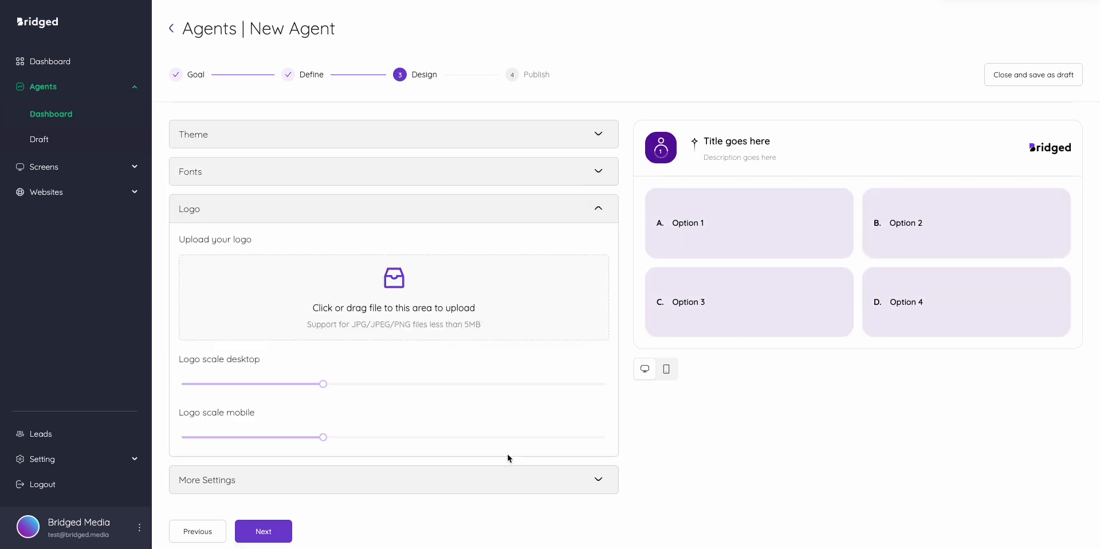
{"action": "left_click", "coordinate": [502, 477]}
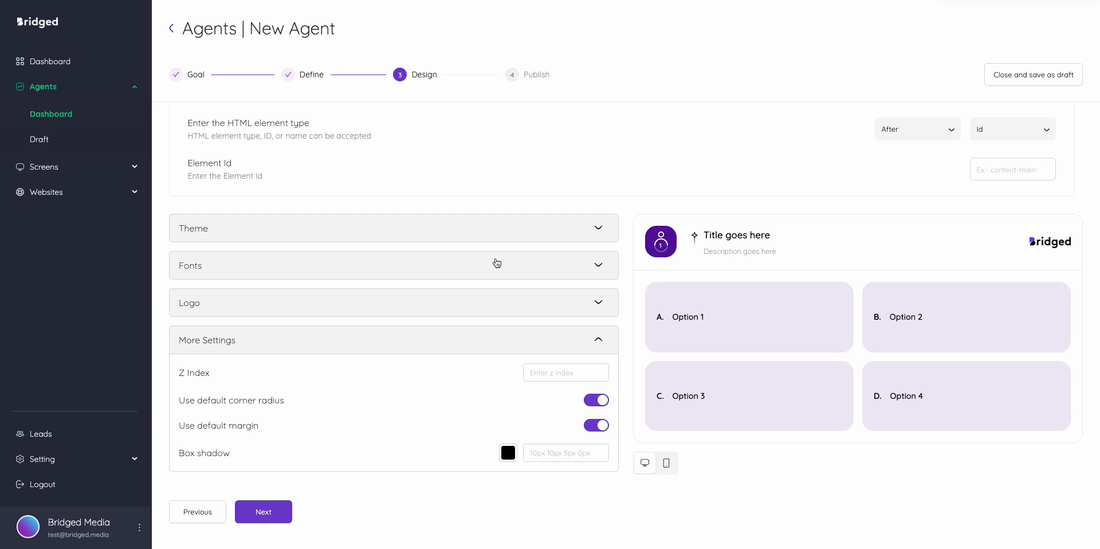
{"action": "left_click", "coordinate": [924, 386]}
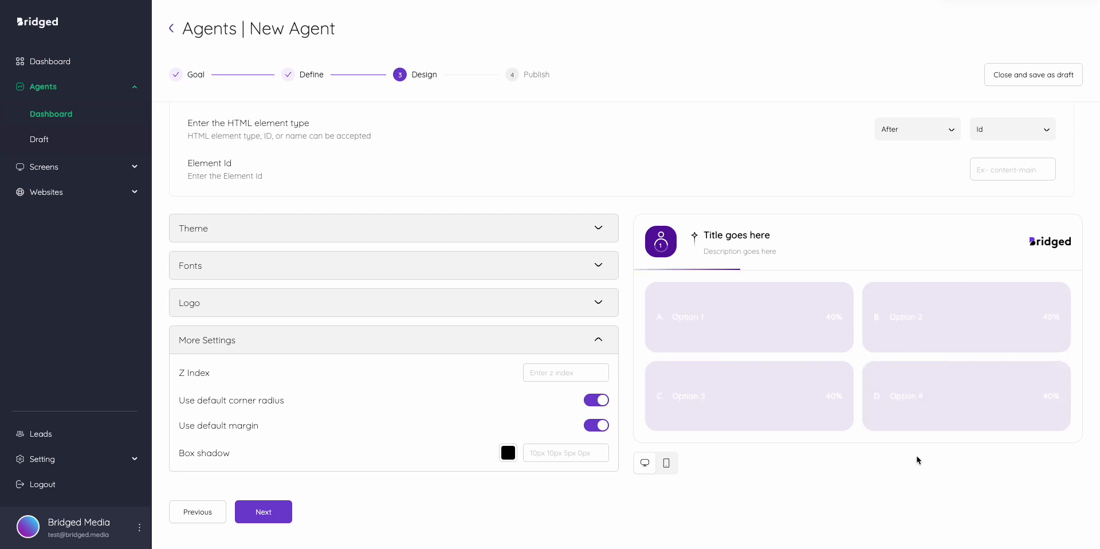
Finish the Design stage, submit and launch the agent, and switch to the sample article page on the website.
{"action": "left_click", "coordinate": [263, 521]}
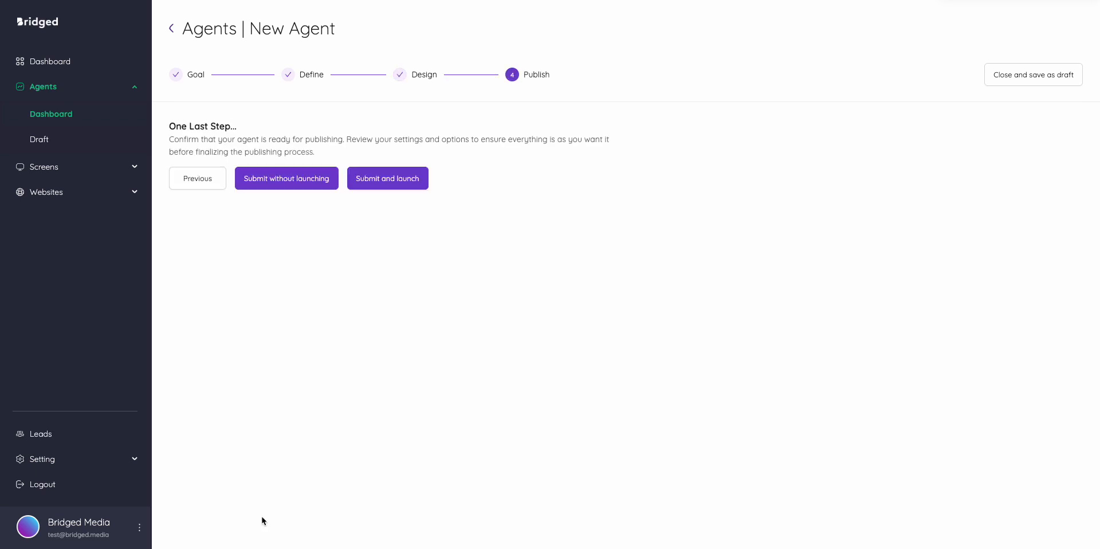
{"action": "left_click", "coordinate": [378, 181]}
{"action": "left_click", "coordinate": [241, 0]}
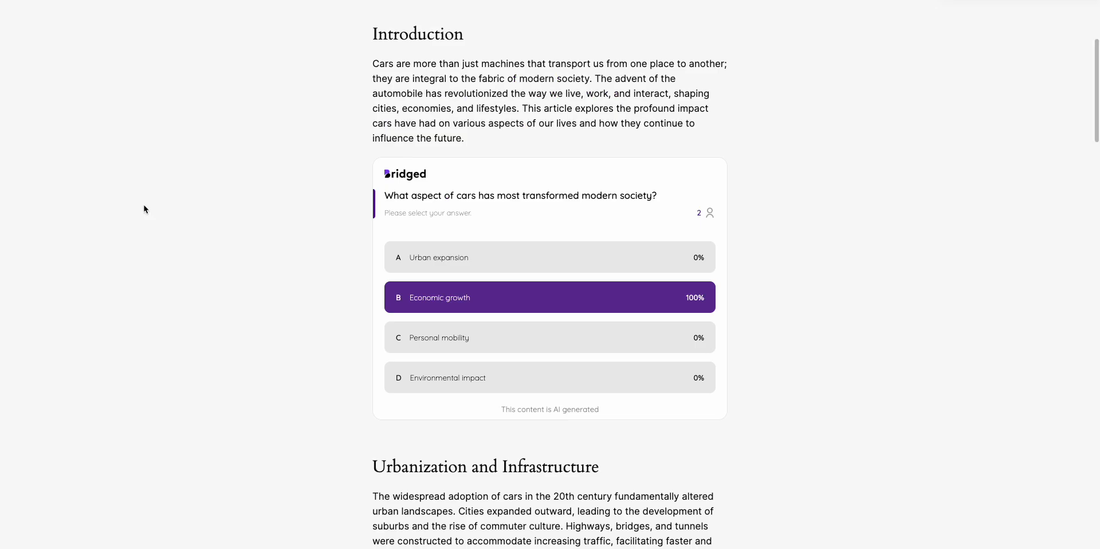